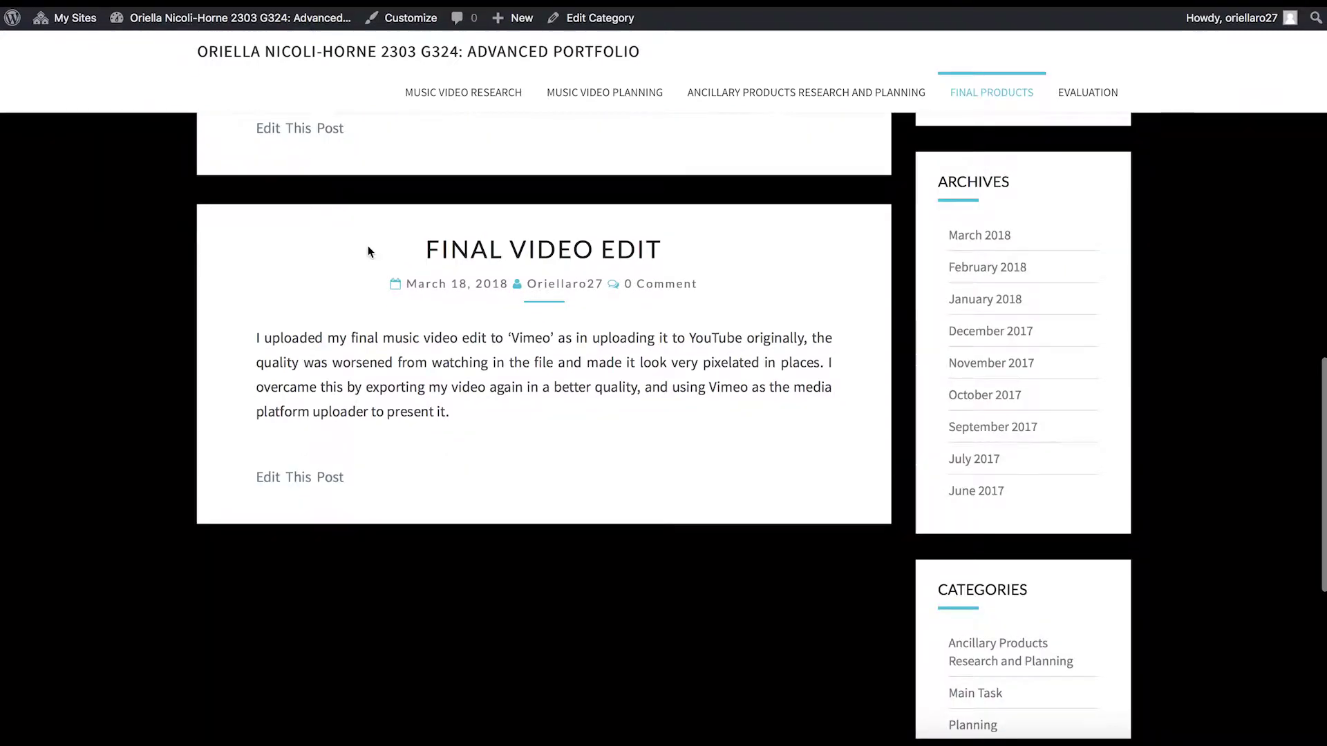
# - Scroll through the Digipak Final post's six panel images, then return to Final Products
pyautogui.scroll(5, 368, 249)
pyautogui.click(493, 302)
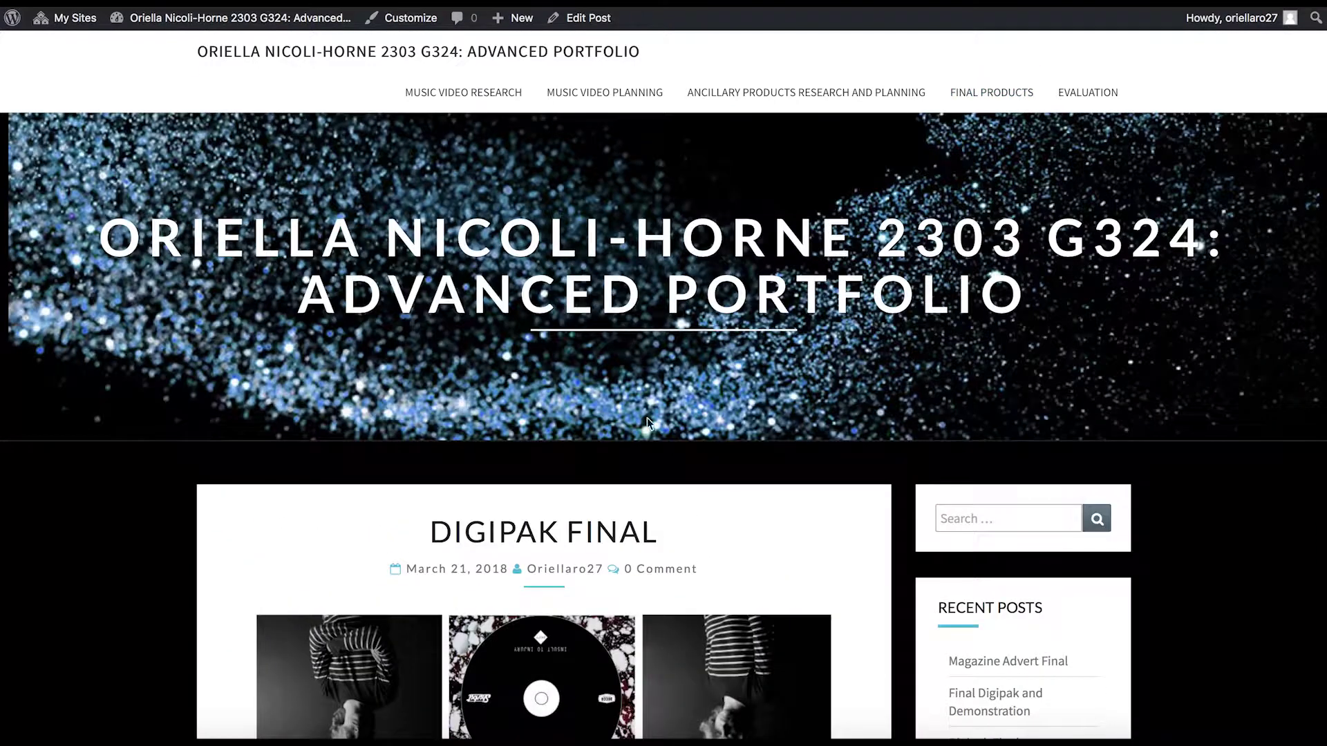
pyautogui.scroll(-6, 657, 429)
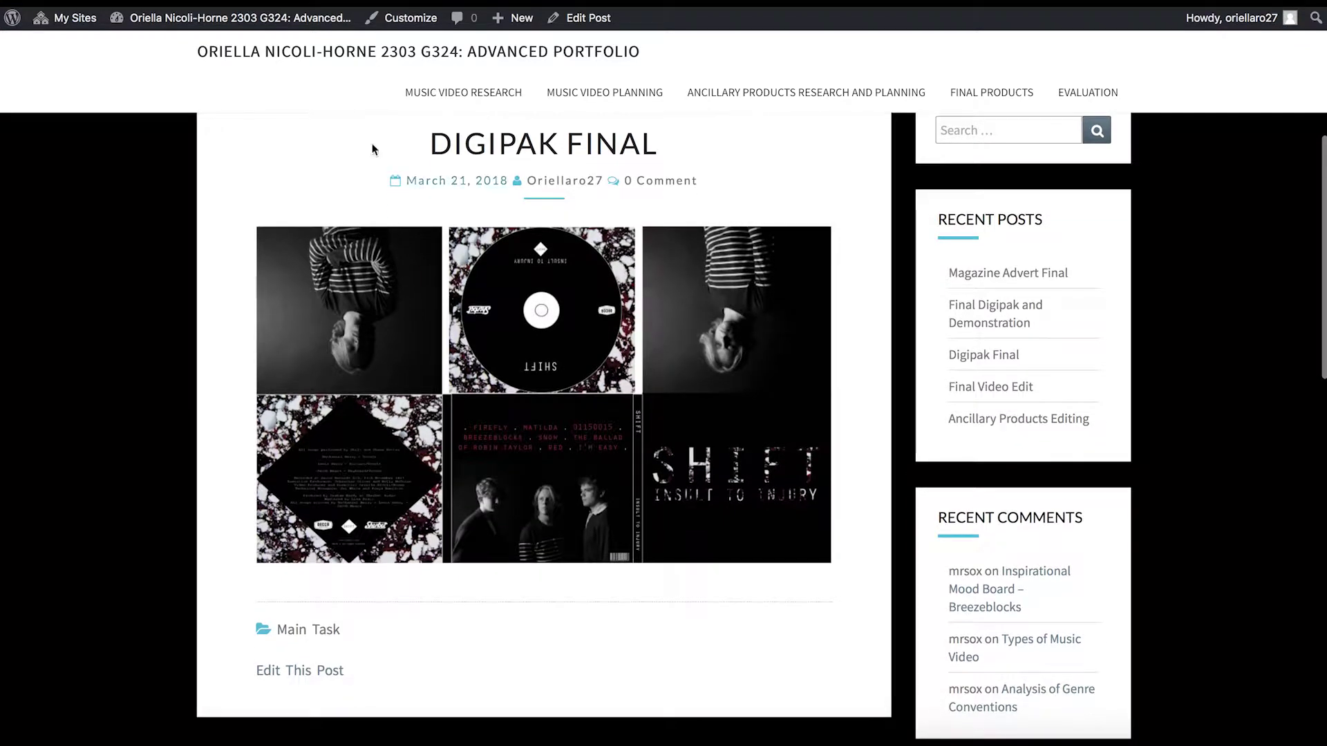
pyautogui.hotkey('alt', 'Left')
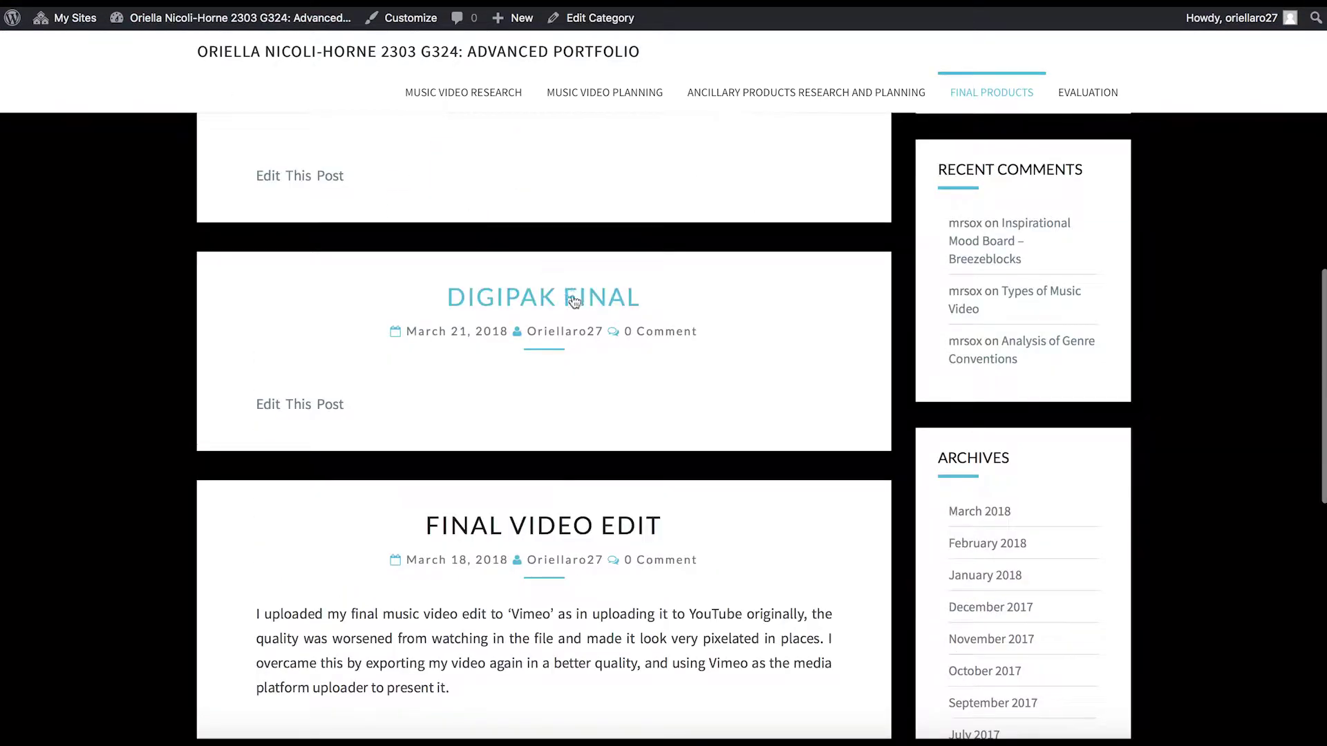
# - Open the Magazine Advert Final post and scroll over the SHIFT advert
pyautogui.scroll(6, 574, 301)
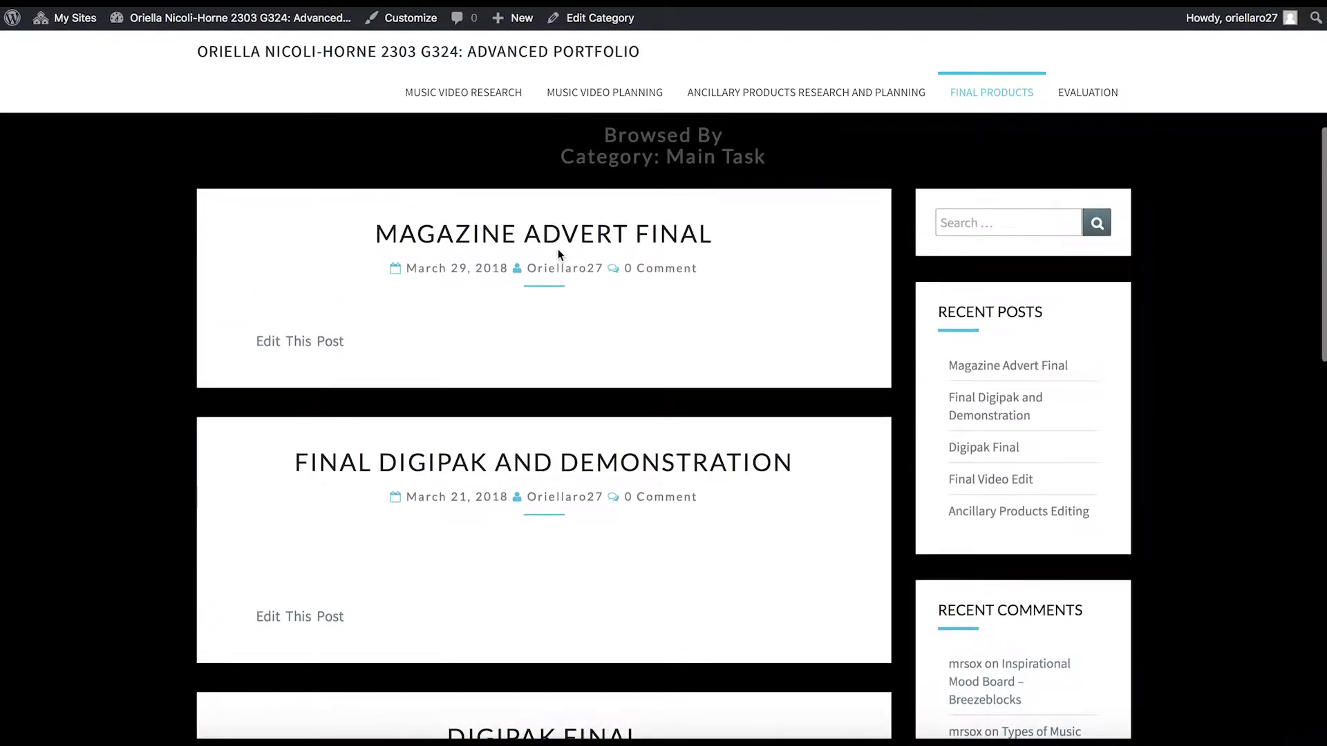
pyautogui.click(554, 239)
pyautogui.scroll(-4, 845, 356)
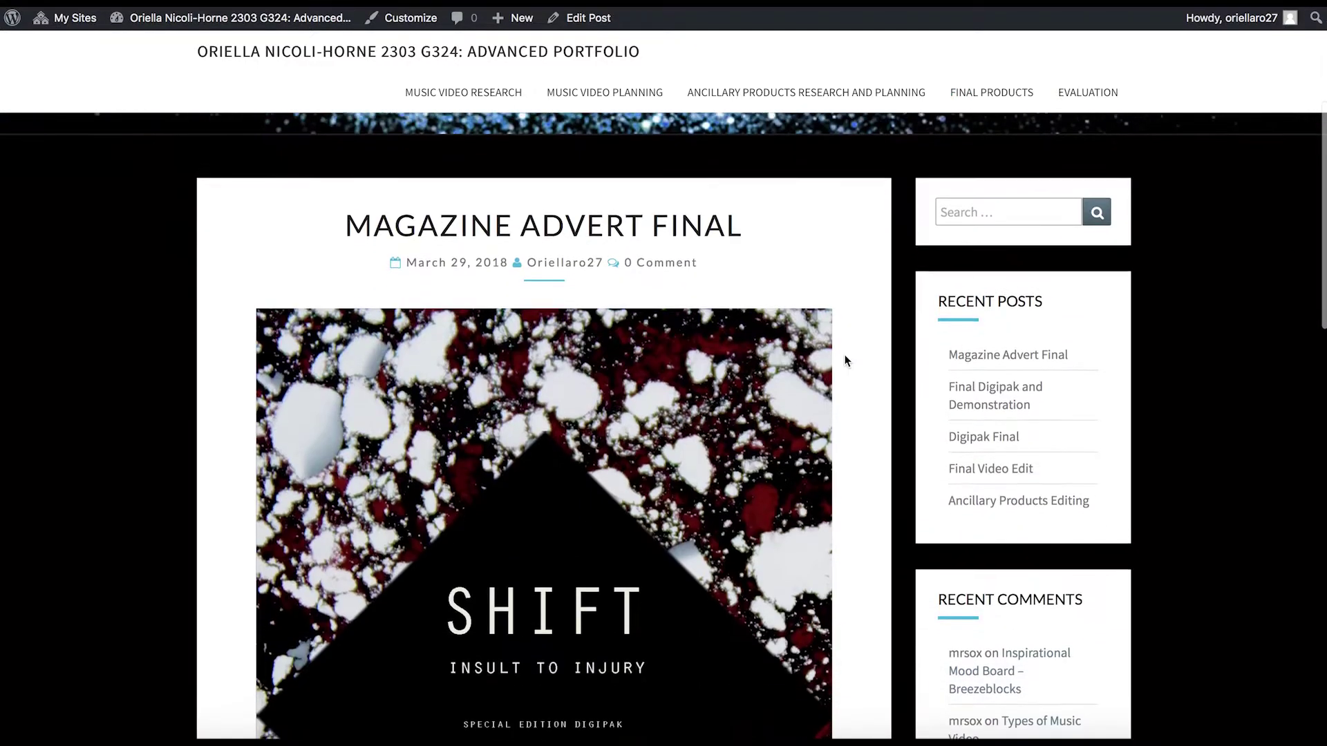
pyautogui.scroll(-8, 845, 361)
pyautogui.scroll(3, 844, 361)
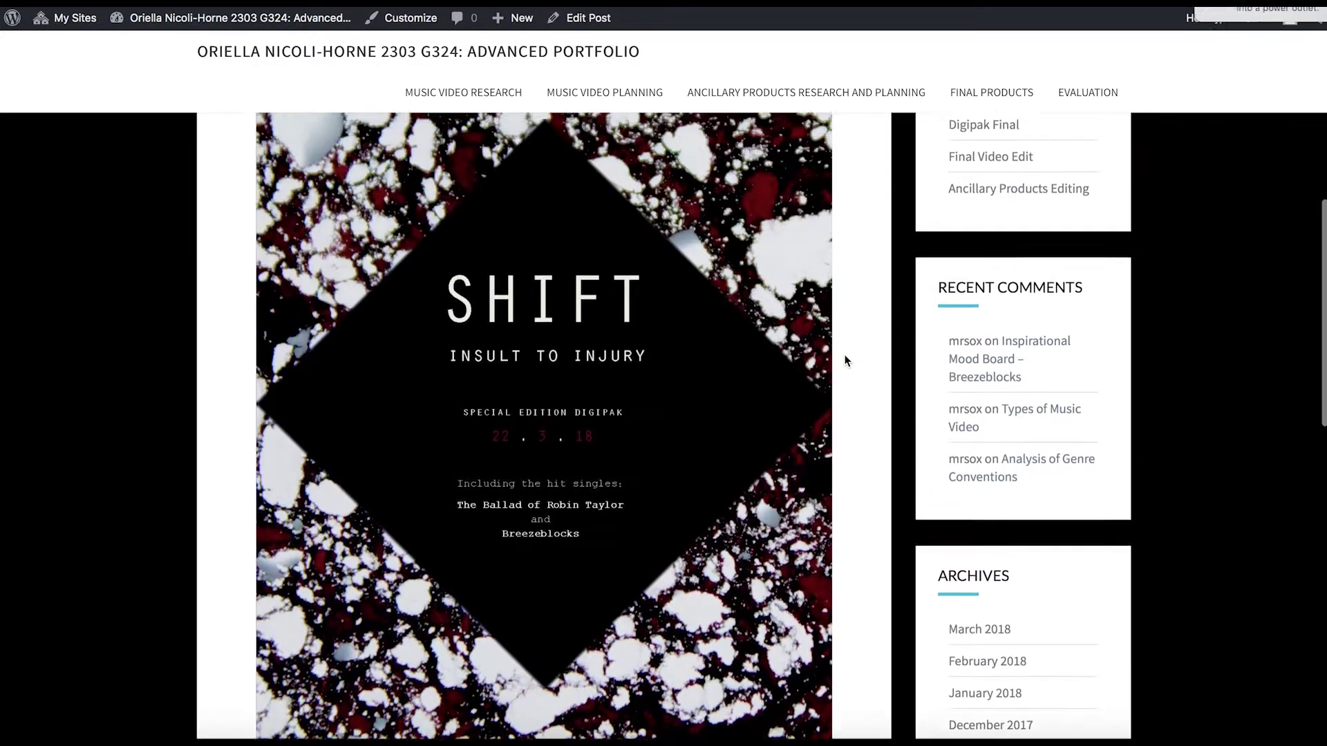
pyautogui.scroll(4, 844, 361)
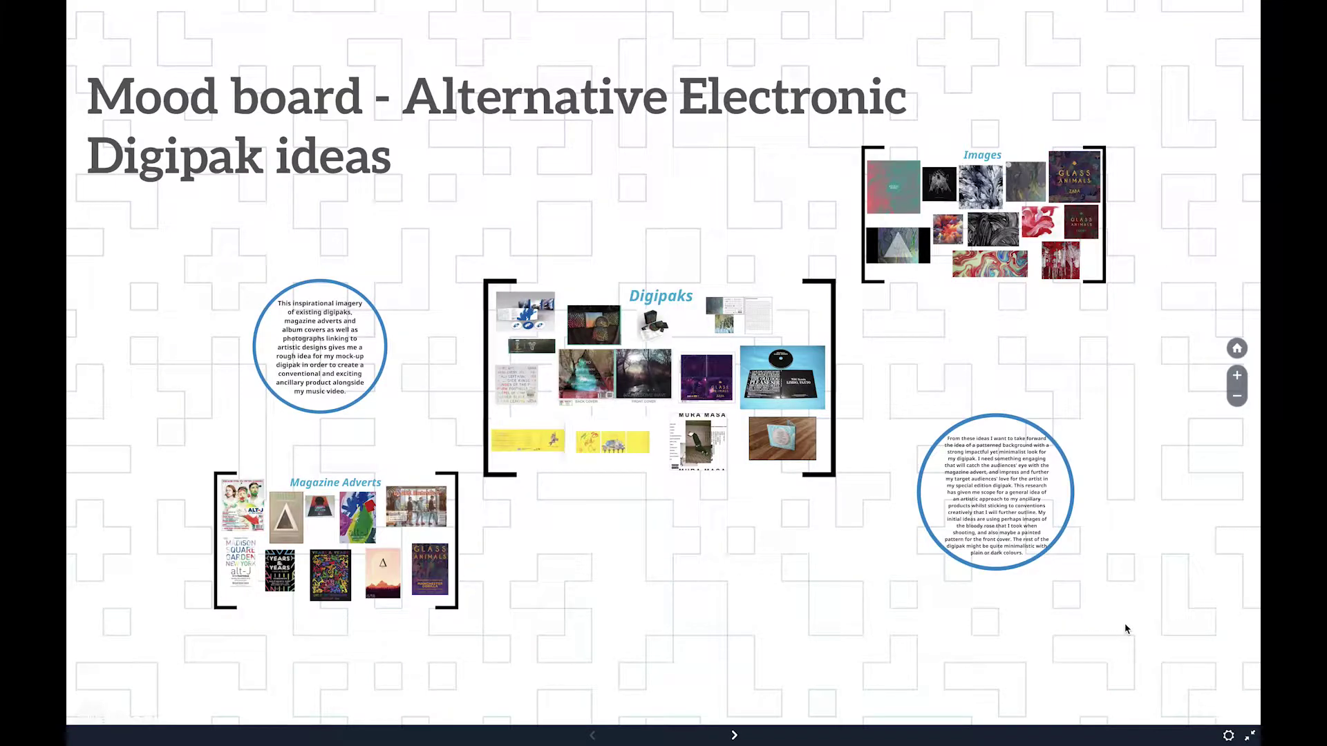
# - Step through the text circle and the Digipaks, Magazine Adverts and Images frames to the closing circle
pyautogui.click(735, 735)
pyautogui.click(735, 737)
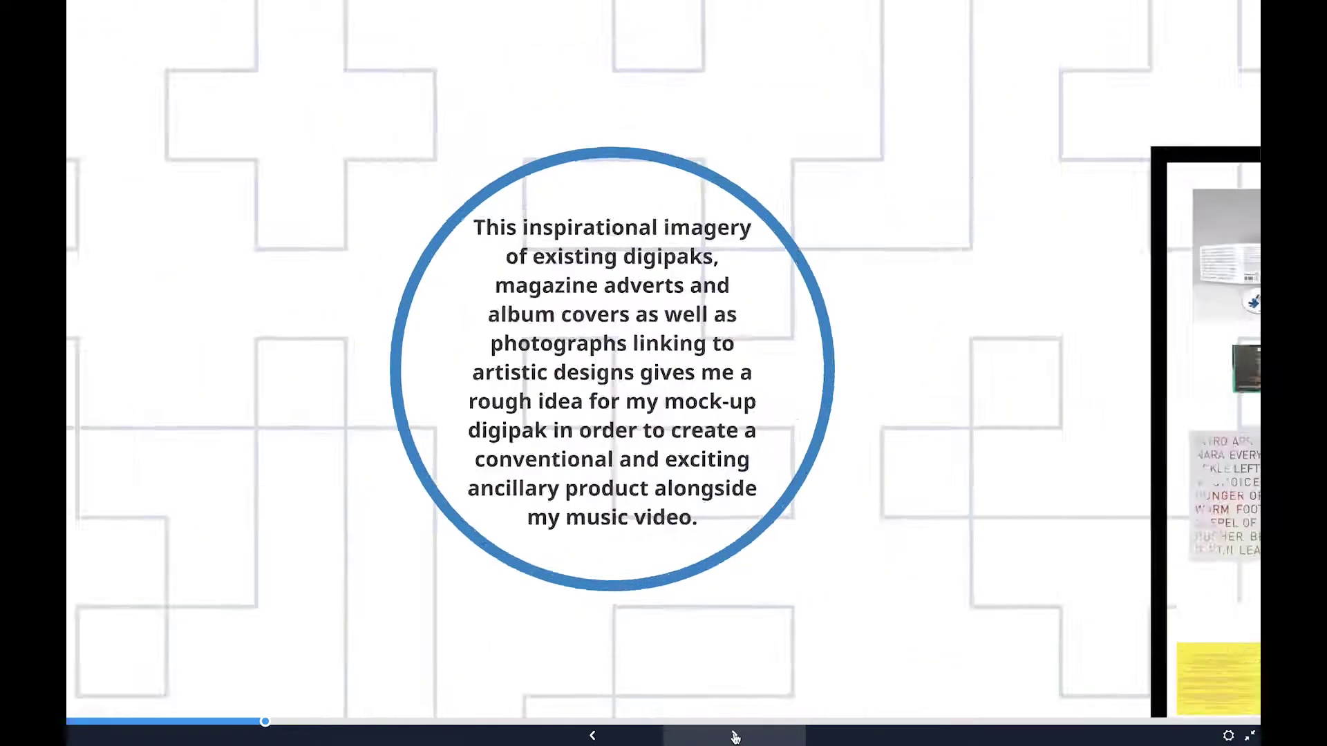
pyautogui.click(735, 737)
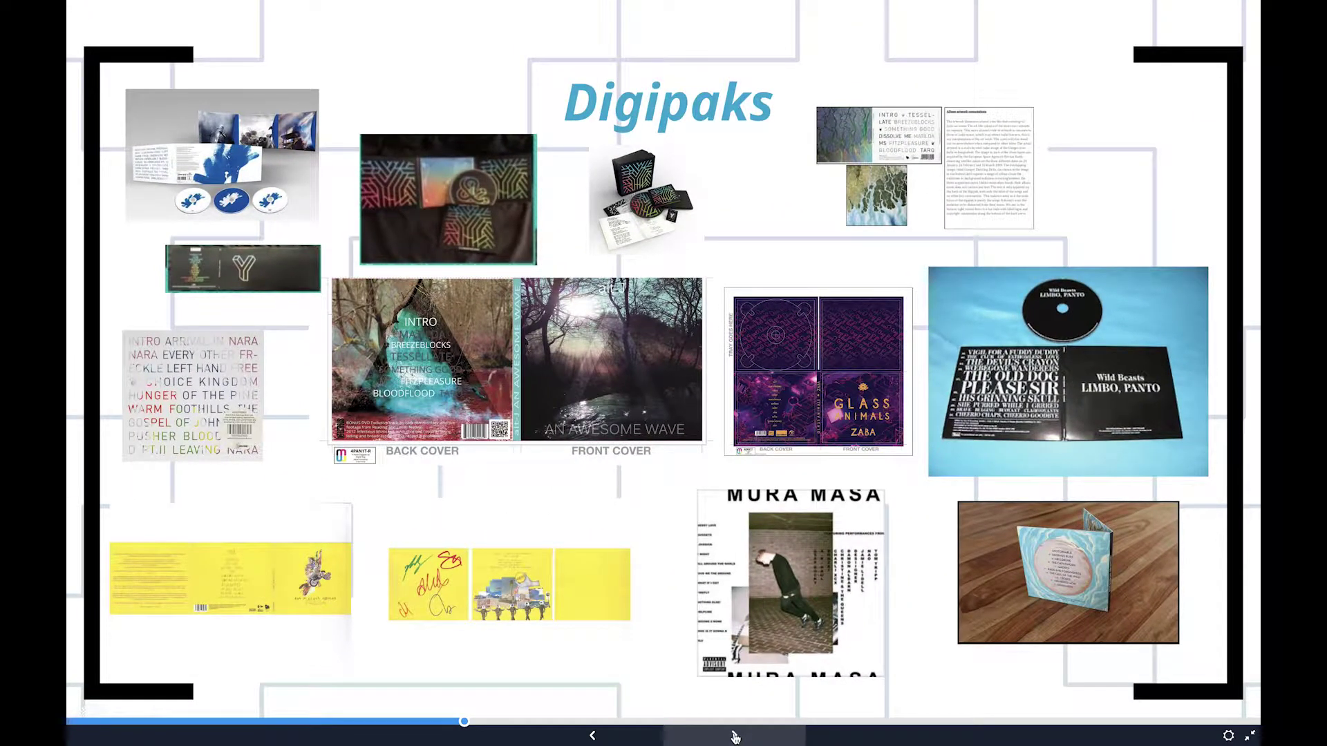
pyautogui.click(735, 737)
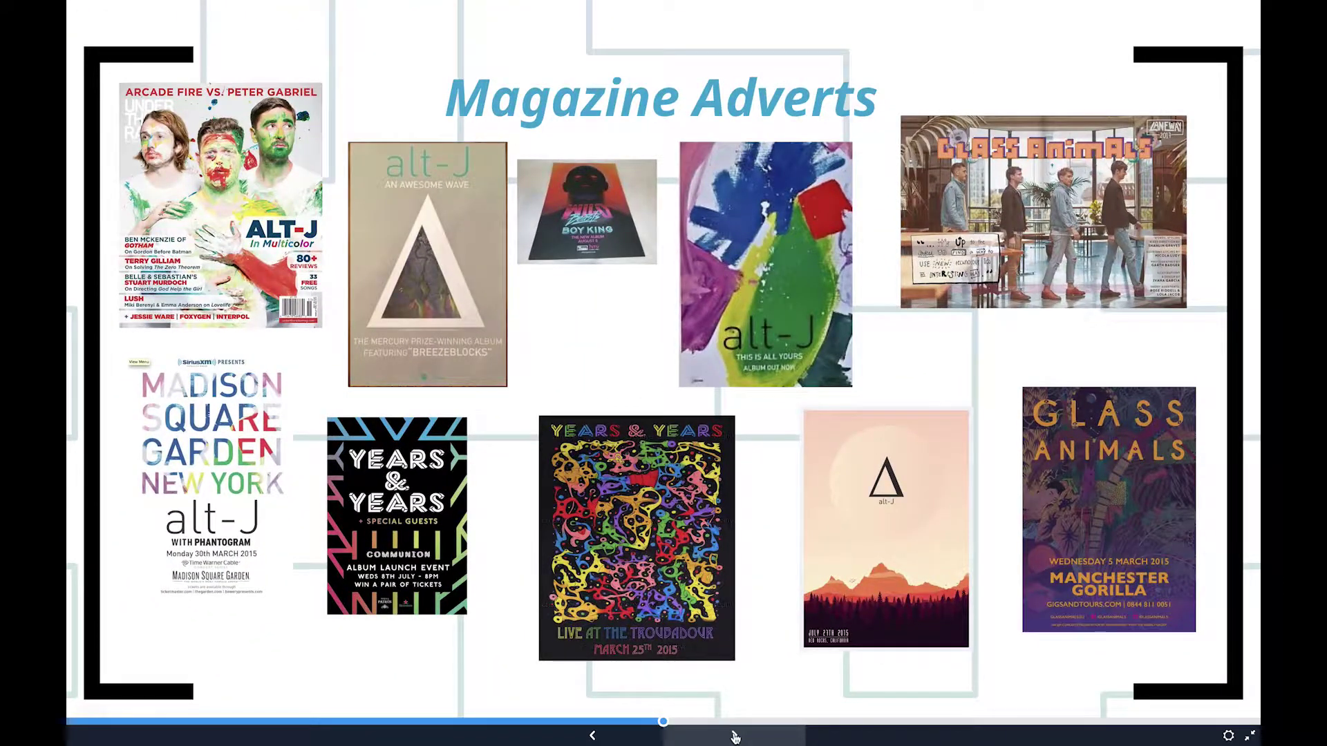
pyautogui.click(735, 736)
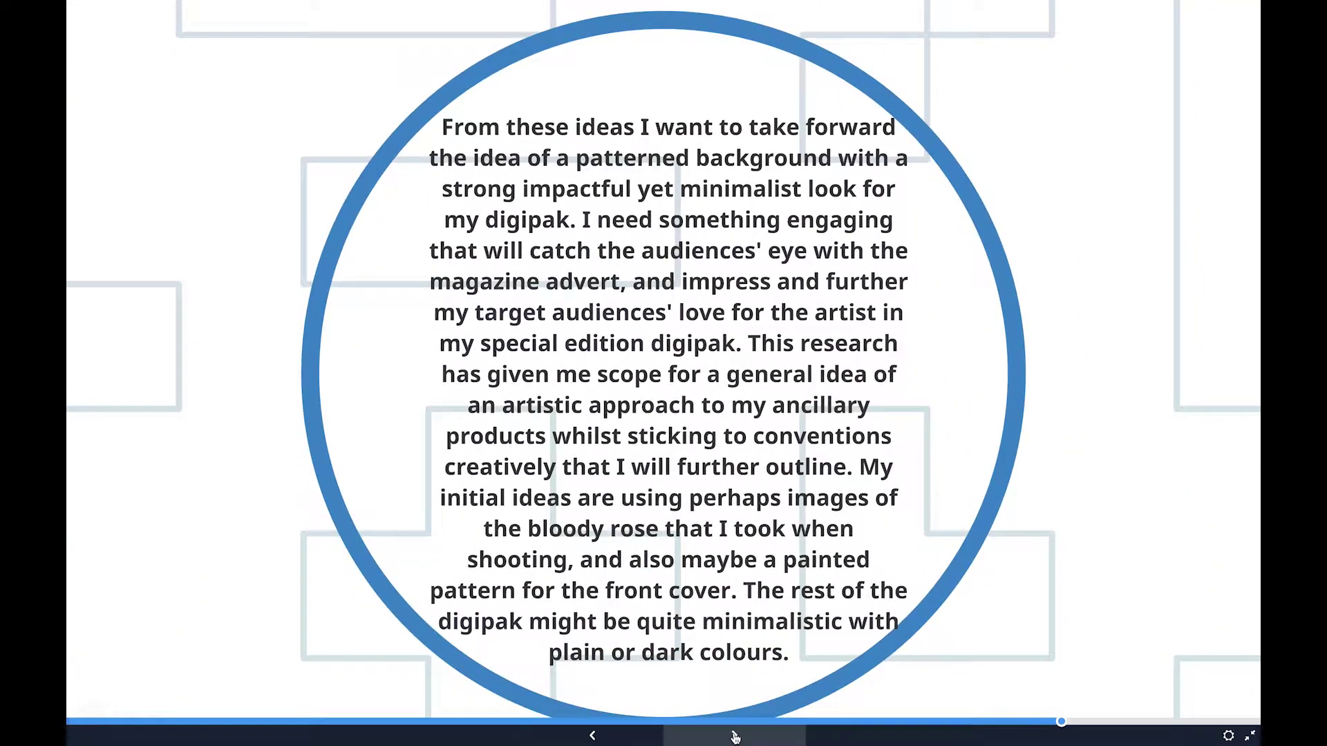
pyautogui.click(735, 737)
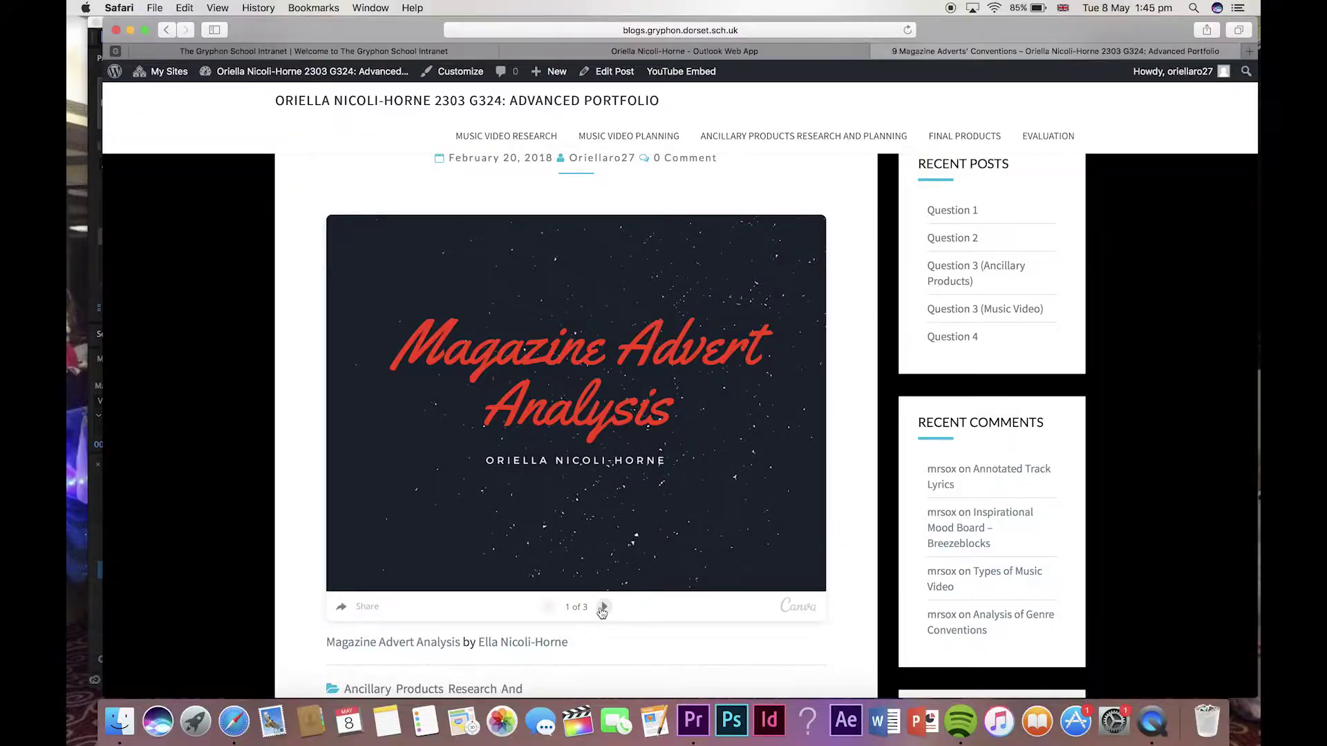
# - Advance the embedded Magazine Advert Analysis slideshow to its second and third slides
pyautogui.click(604, 608)
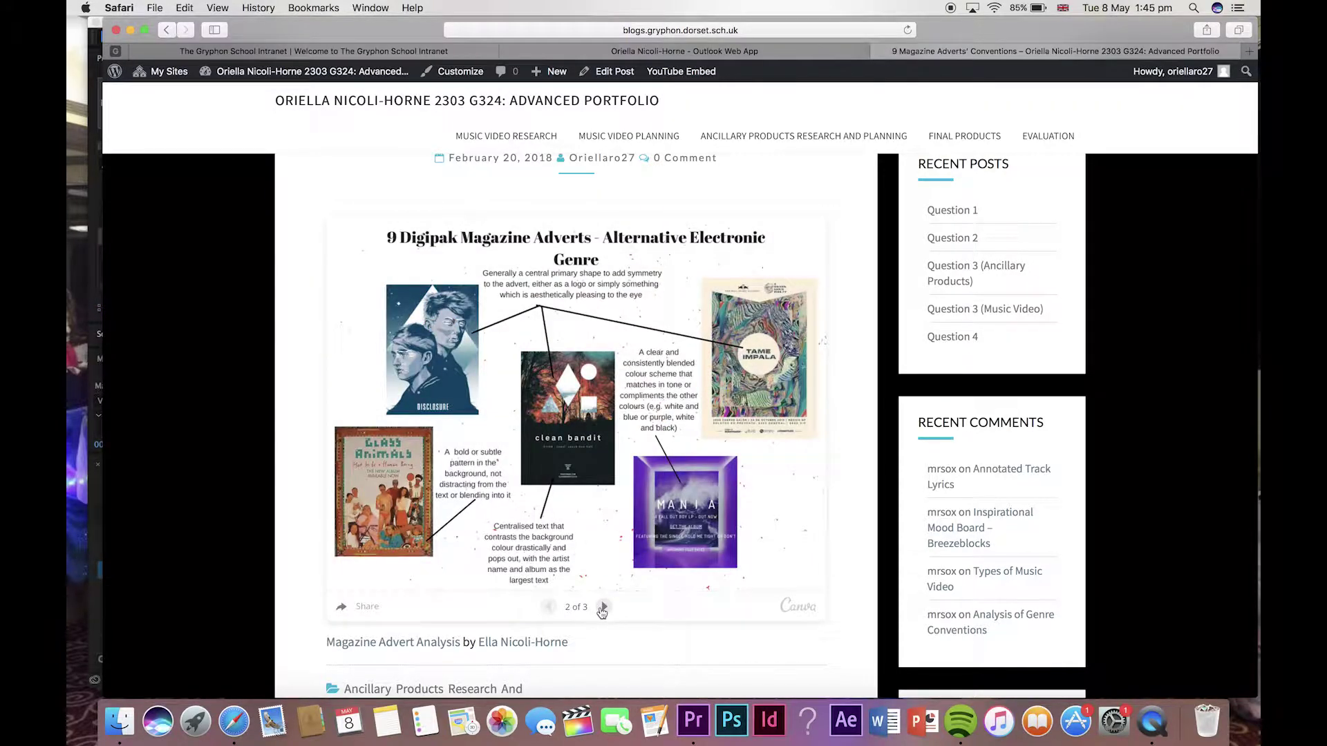
pyautogui.click(603, 608)
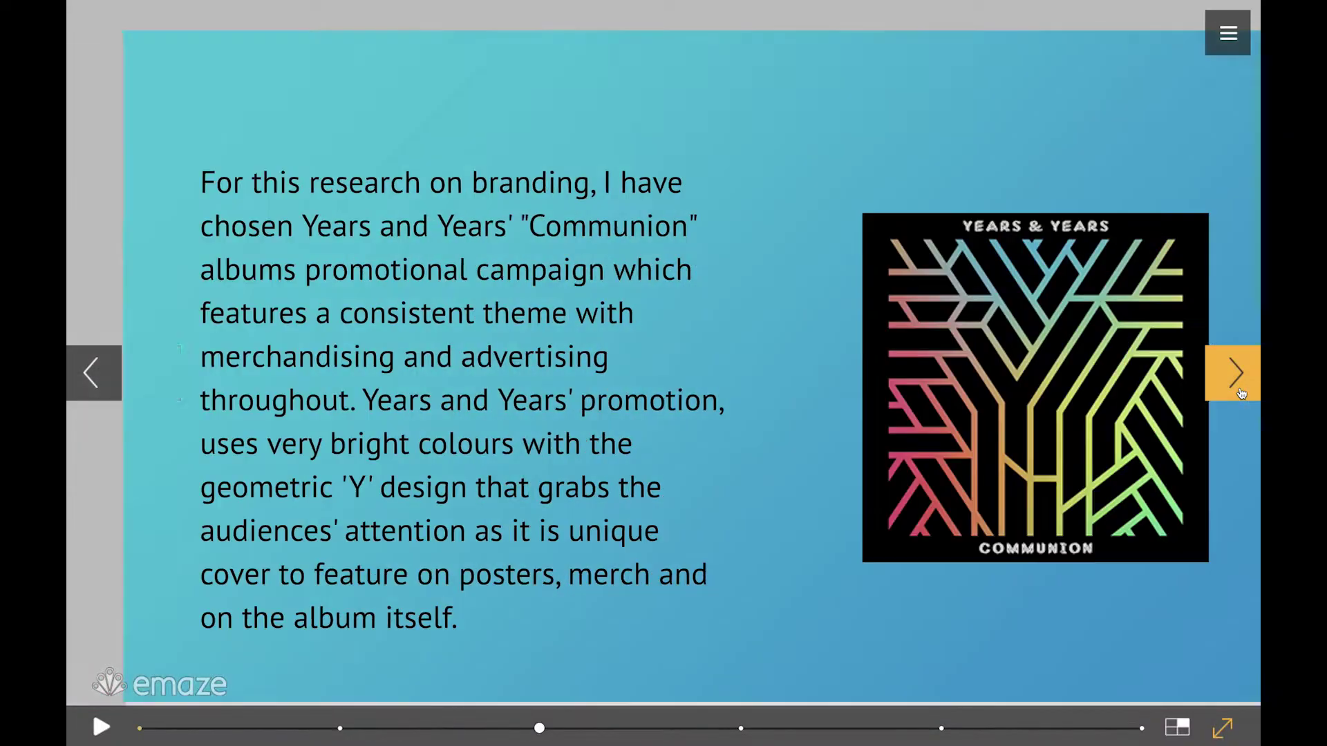
# - Advance the Communion presentation past the Branding and LGBTQ rainbow slides to Eyes Shut
pyautogui.click(1241, 393)
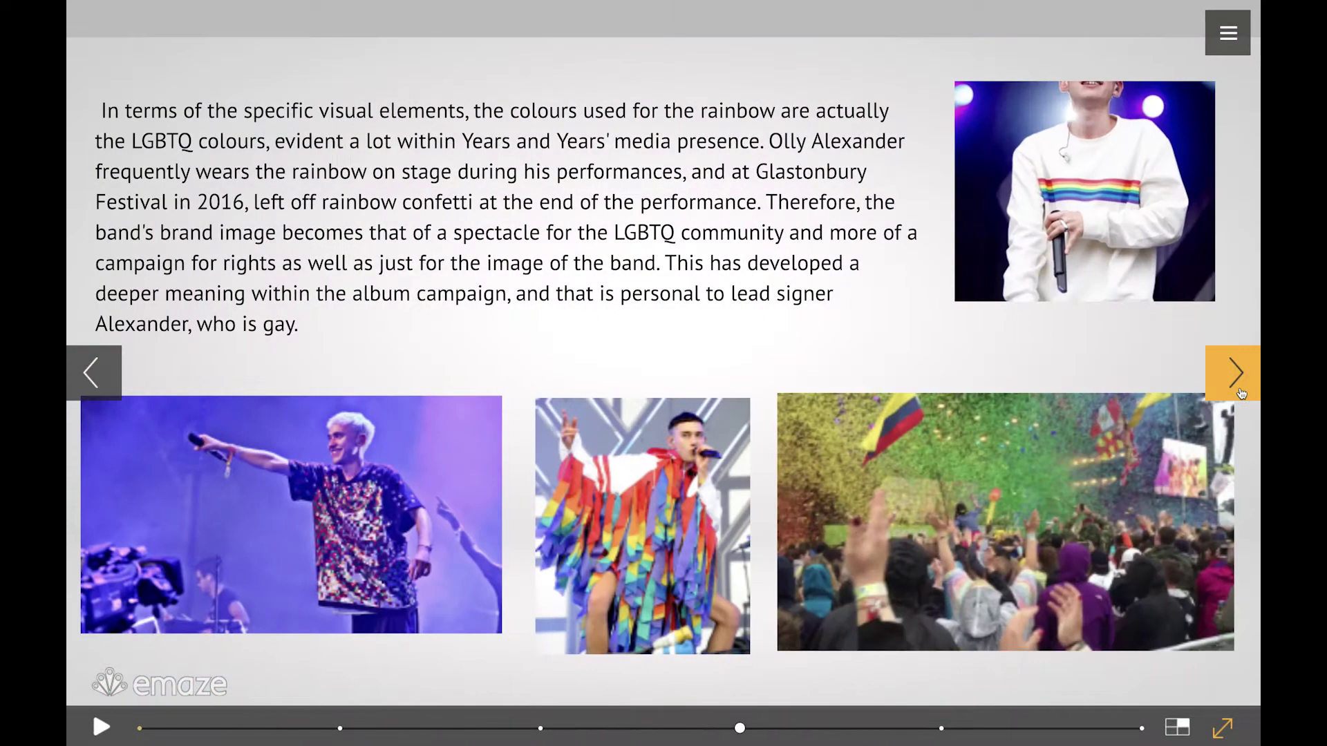
pyautogui.click(1241, 393)
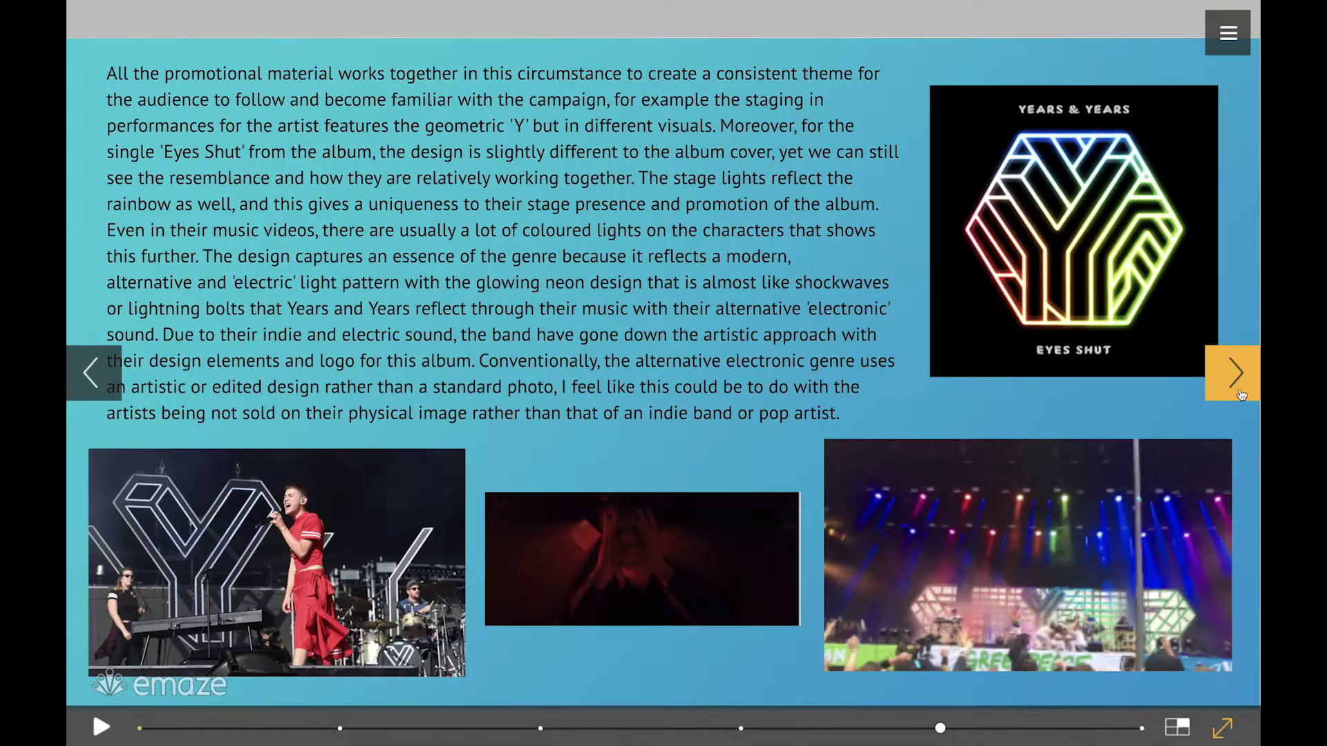
pyautogui.click(1242, 394)
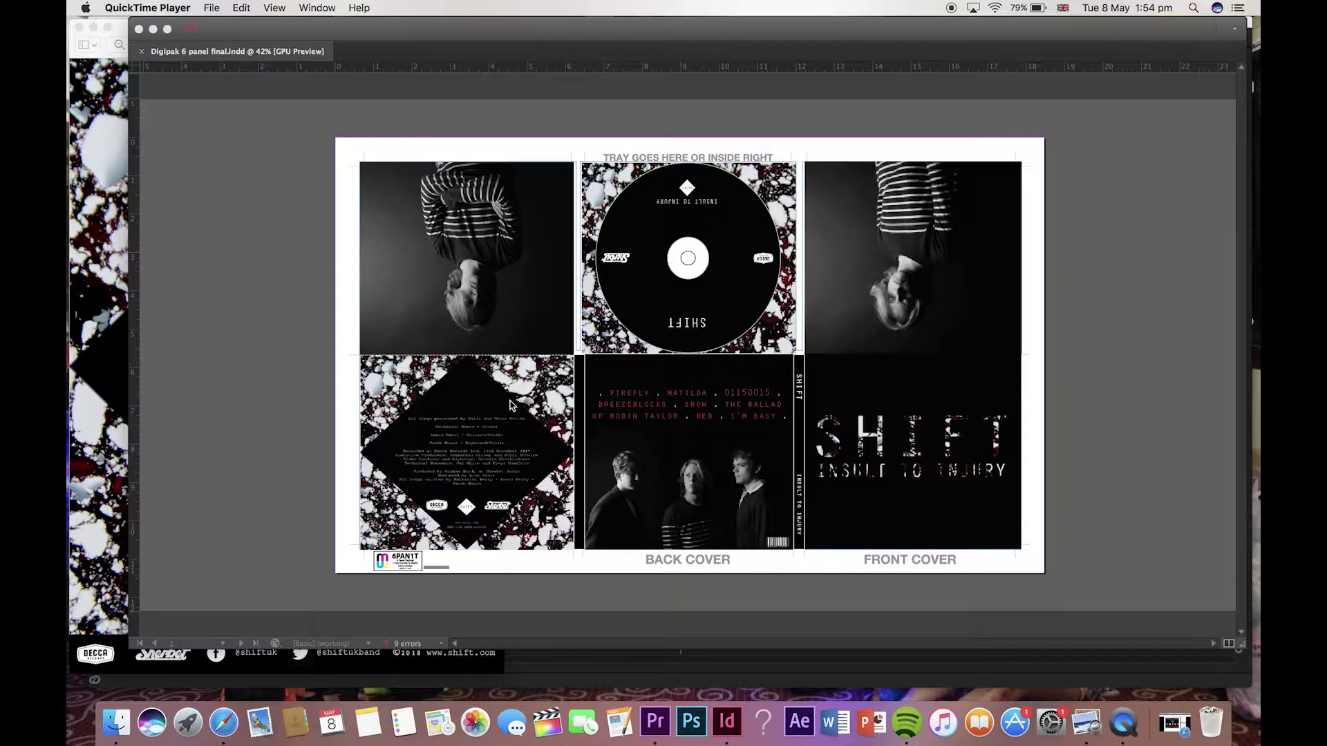
# - Bring the digipak document forward and zoom from 51% to 92% on the back cover
pyautogui.click(644, 611)
pyautogui.scroll(3, 340, 333)
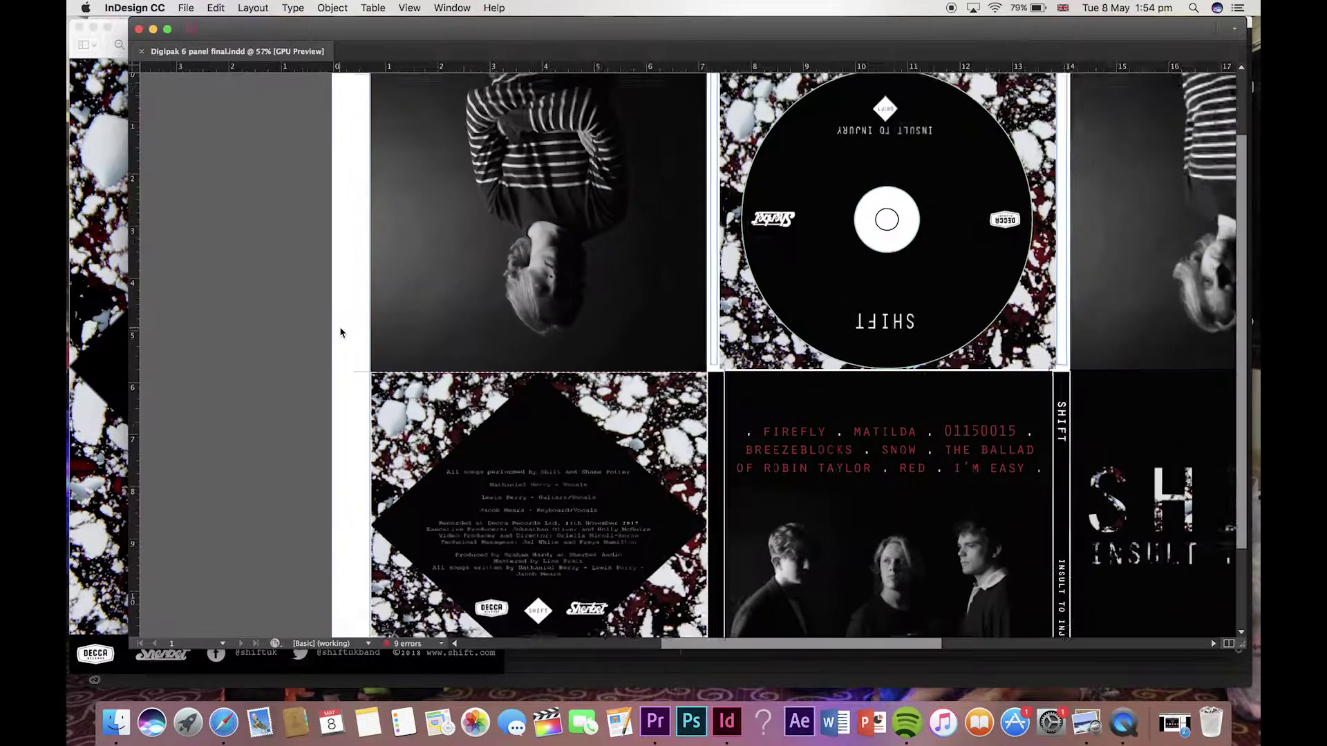
pyautogui.scroll(-5, 291, 367)
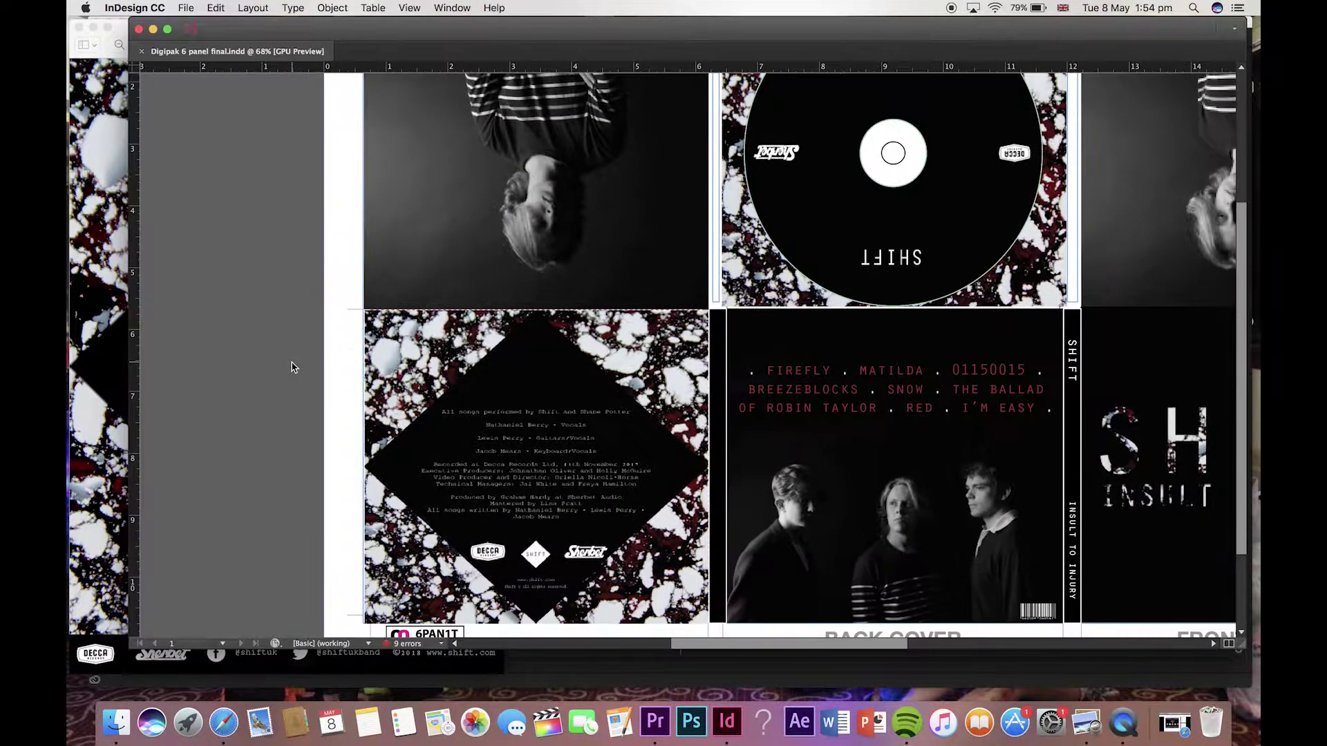
pyautogui.hscroll(5, 291, 367)
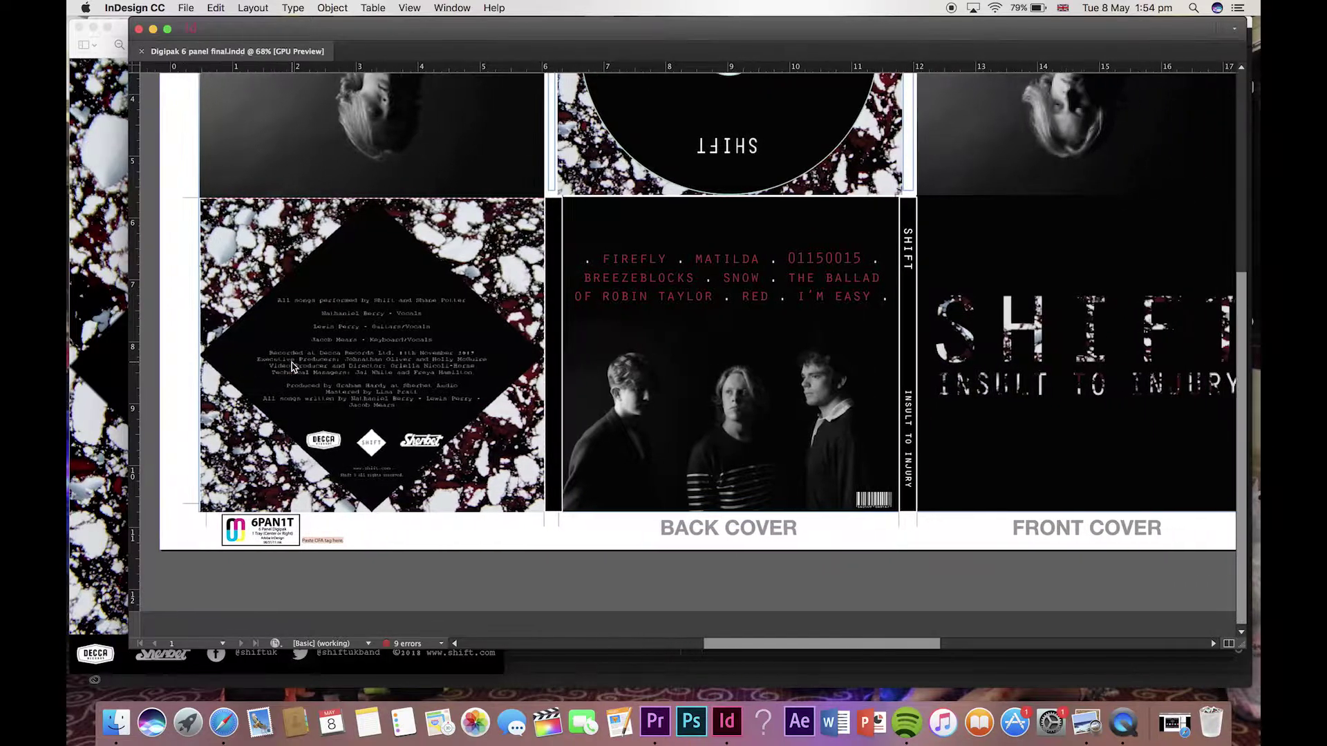
pyautogui.hscroll(1, 291, 367)
pyautogui.scroll(5, 291, 367)
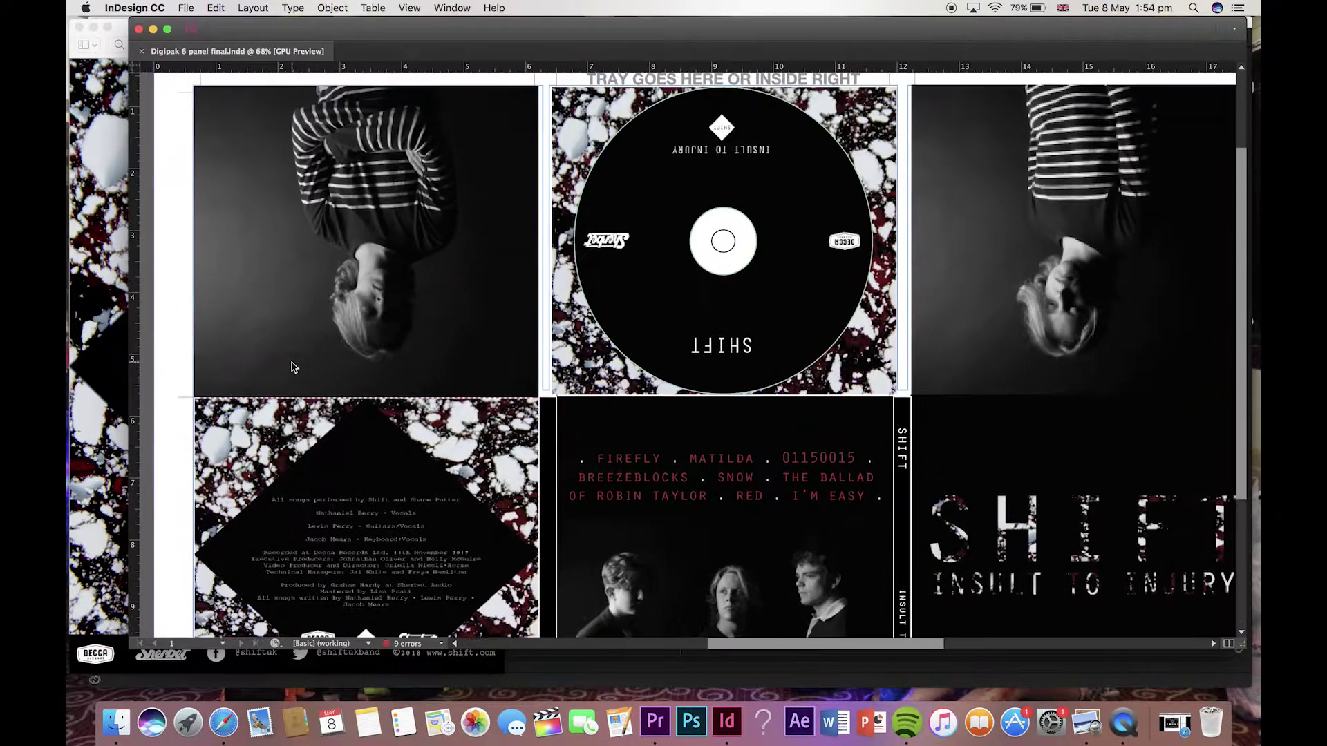
pyautogui.scroll(-3, 291, 367)
pyautogui.hscroll(1, 291, 367)
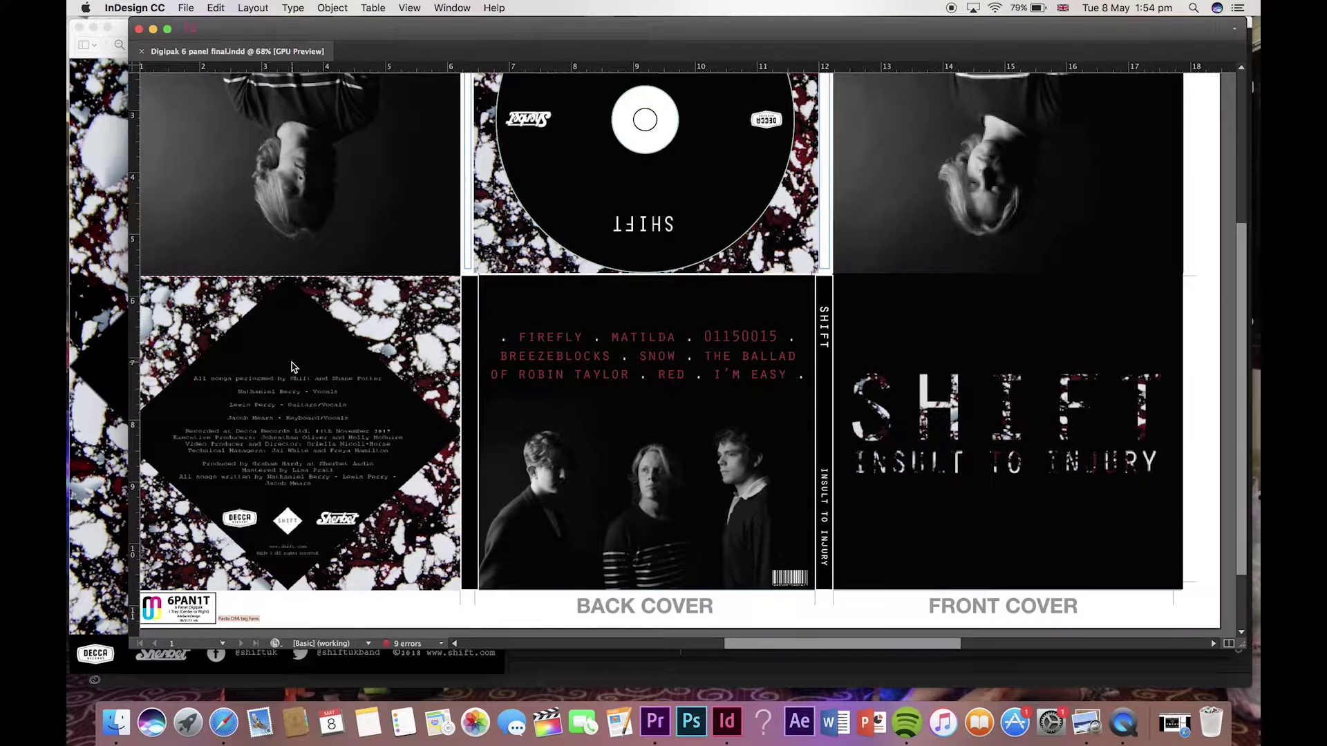
# - Pan the spread so the disc and back-cover track list panels fill the window
pyautogui.scroll(-3, 289, 373)
pyautogui.hscroll(-2, 994, 285)
pyautogui.scroll(1, 994, 285)
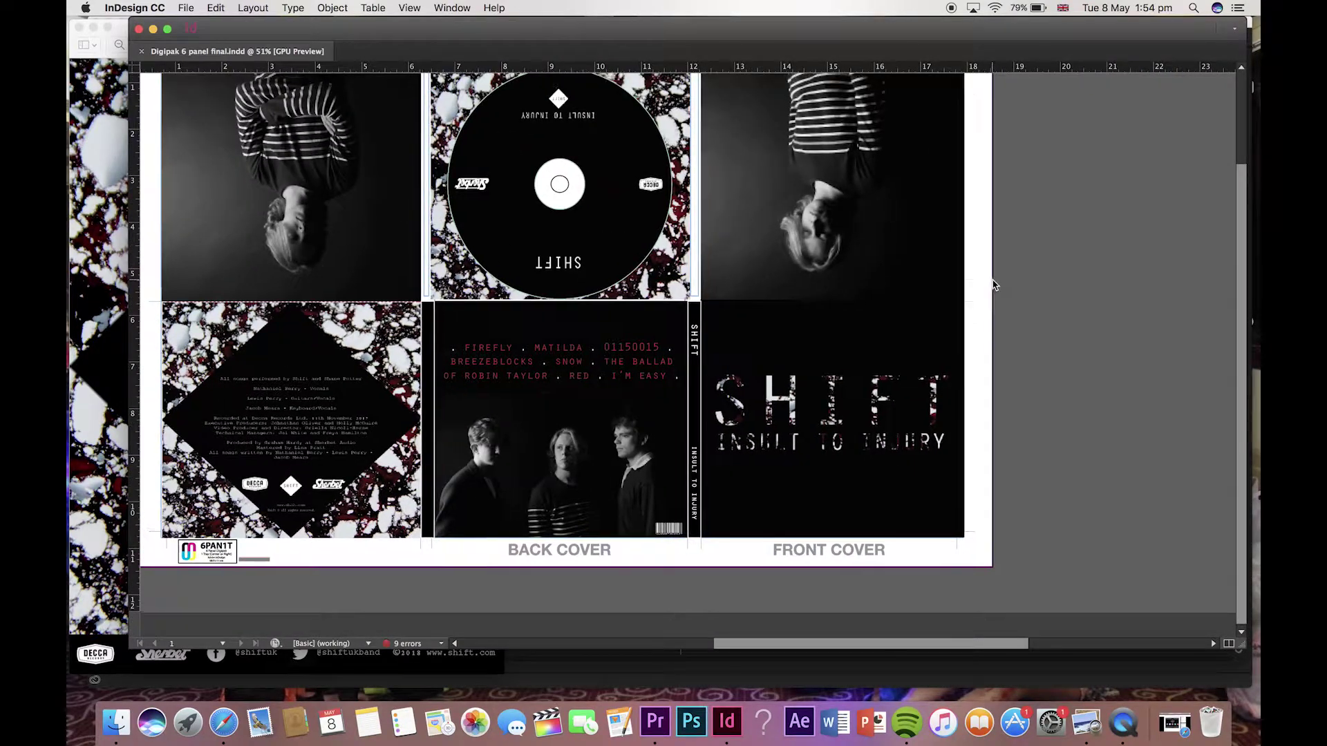
pyautogui.scroll(1, 994, 285)
pyautogui.hscroll(-1, 994, 285)
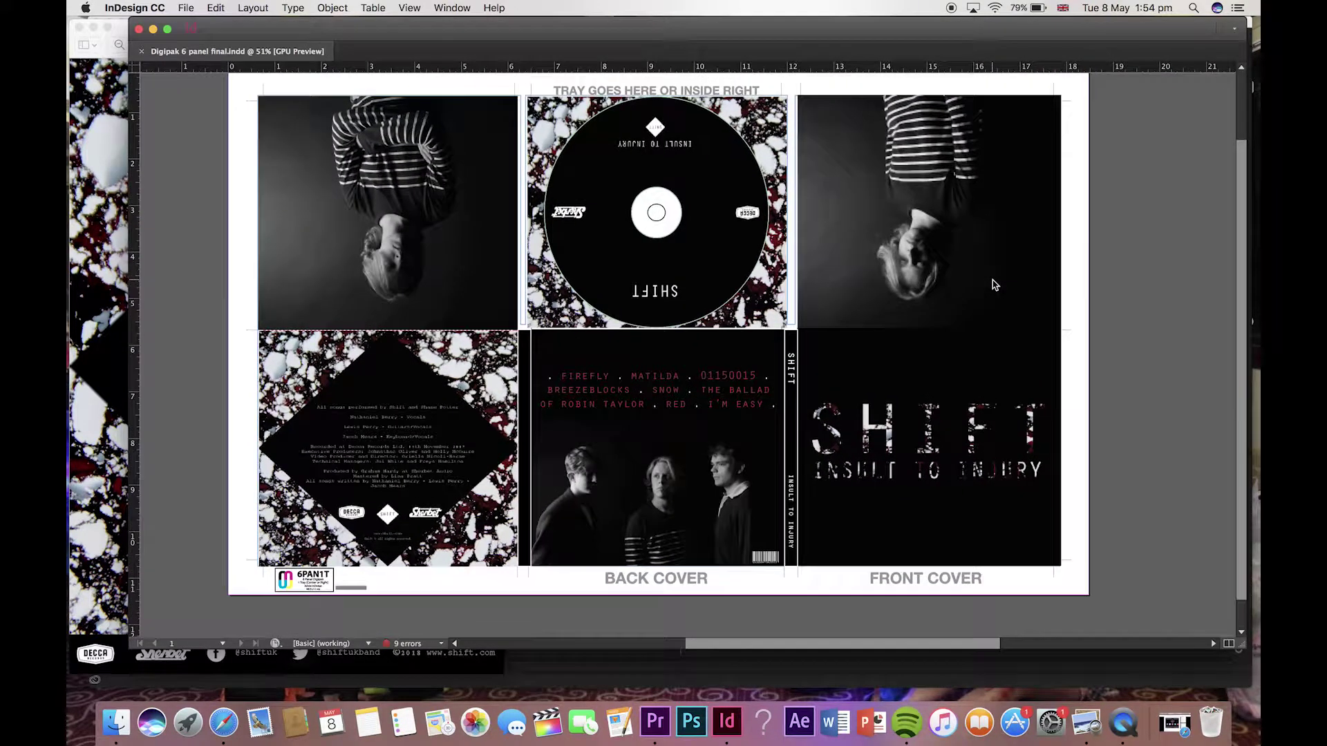
pyautogui.scroll(1, 994, 285)
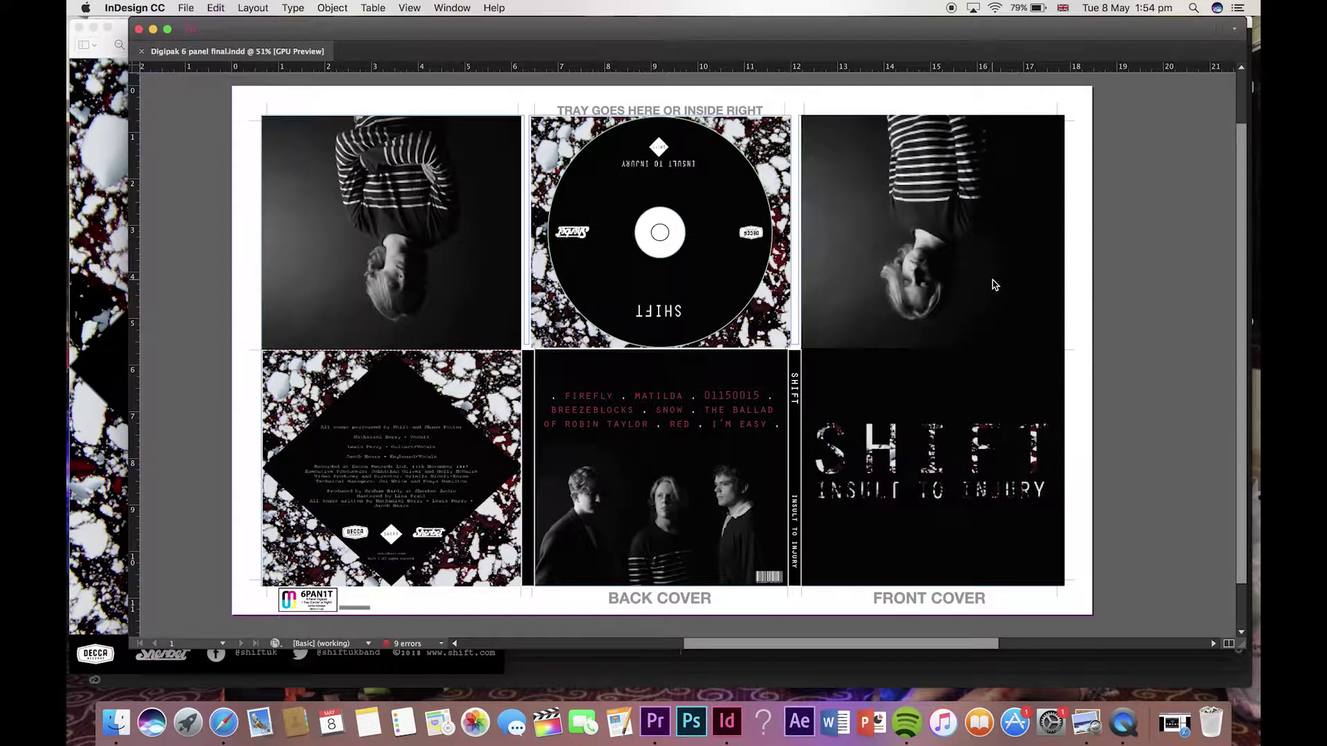
pyautogui.hscroll(-1, 994, 285)
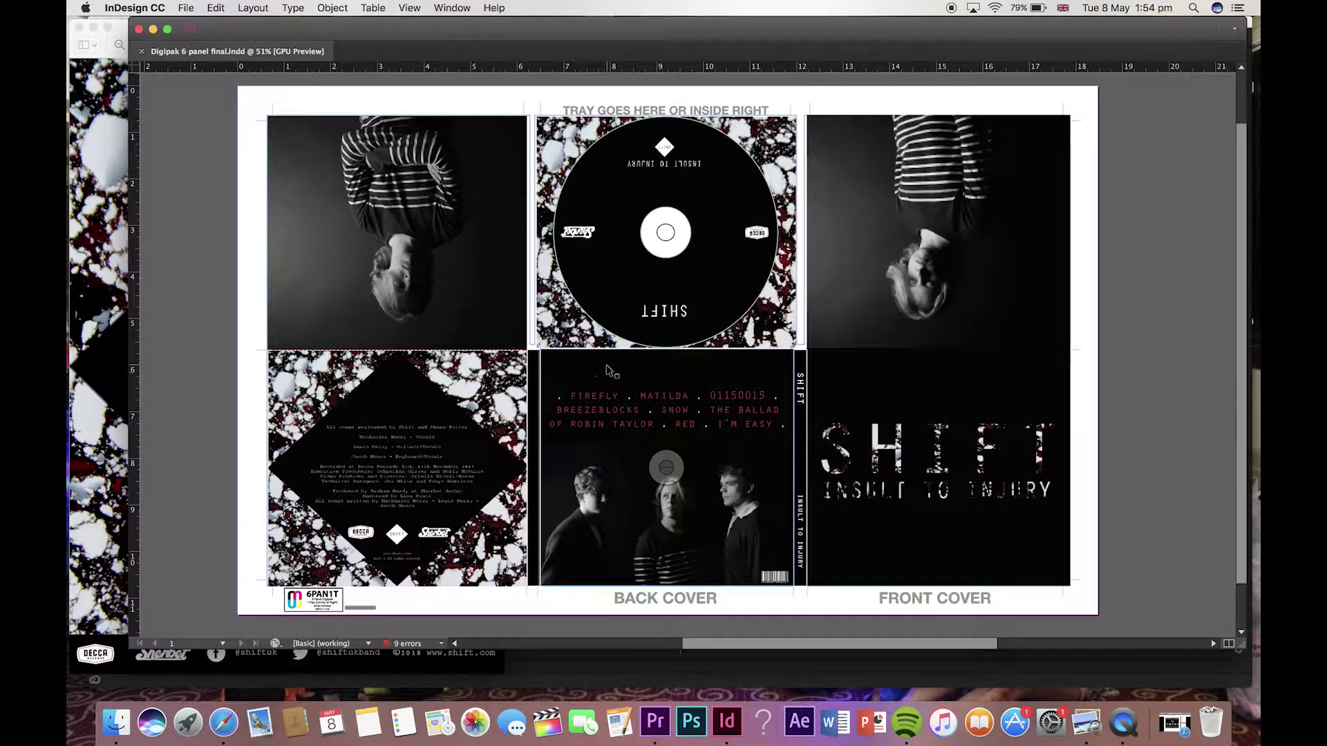
pyautogui.scroll(3, 612, 371)
pyautogui.scroll(-5, 572, 379)
pyautogui.hscroll(-8, 572, 380)
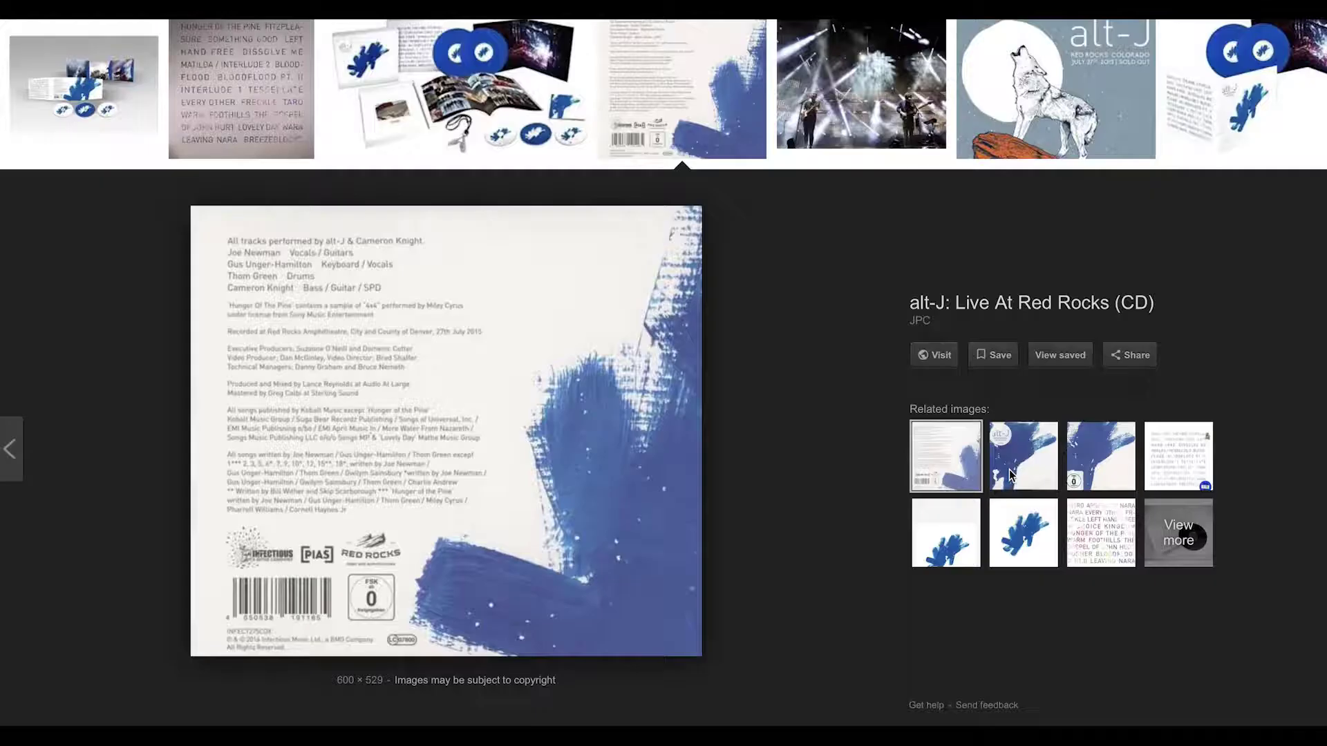
# - Preview the Live at Red Rocks CD front, 2LP+DVD packaging and Amazon box set images
pyautogui.click(1013, 468)
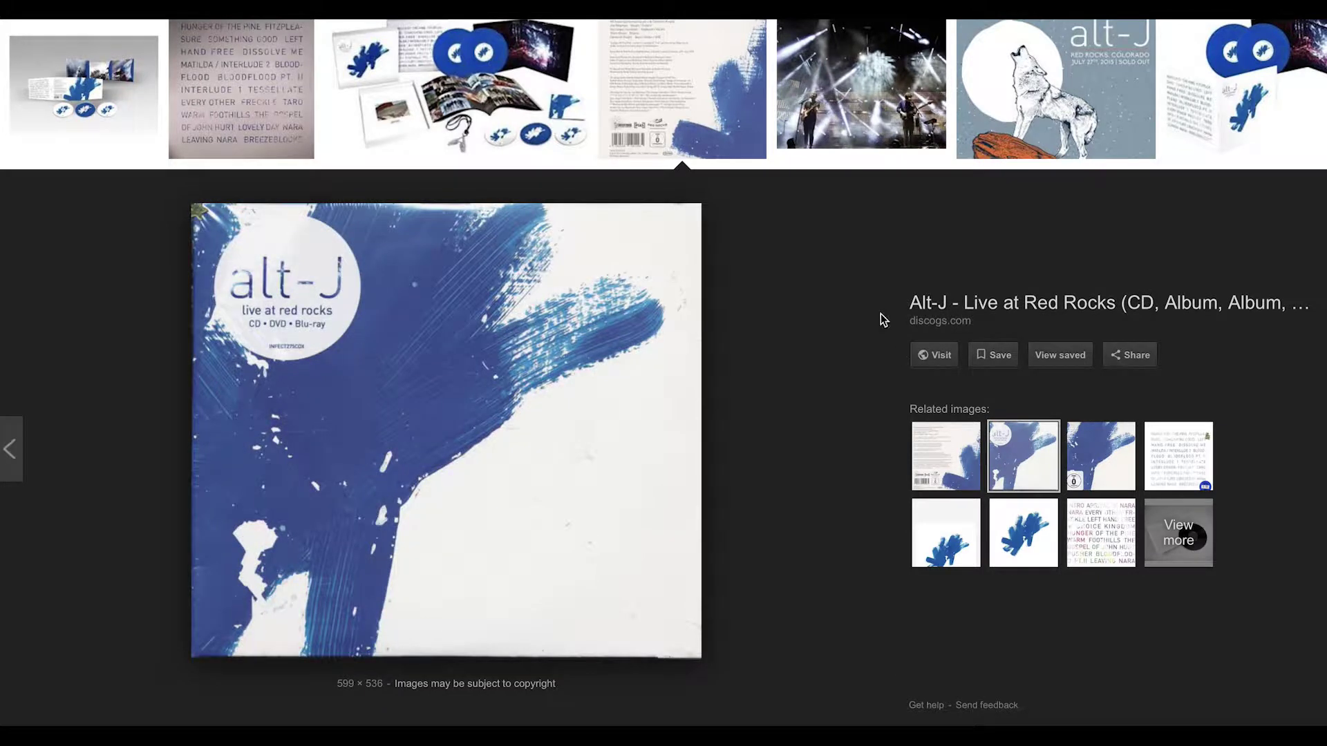
pyautogui.click(1238, 59)
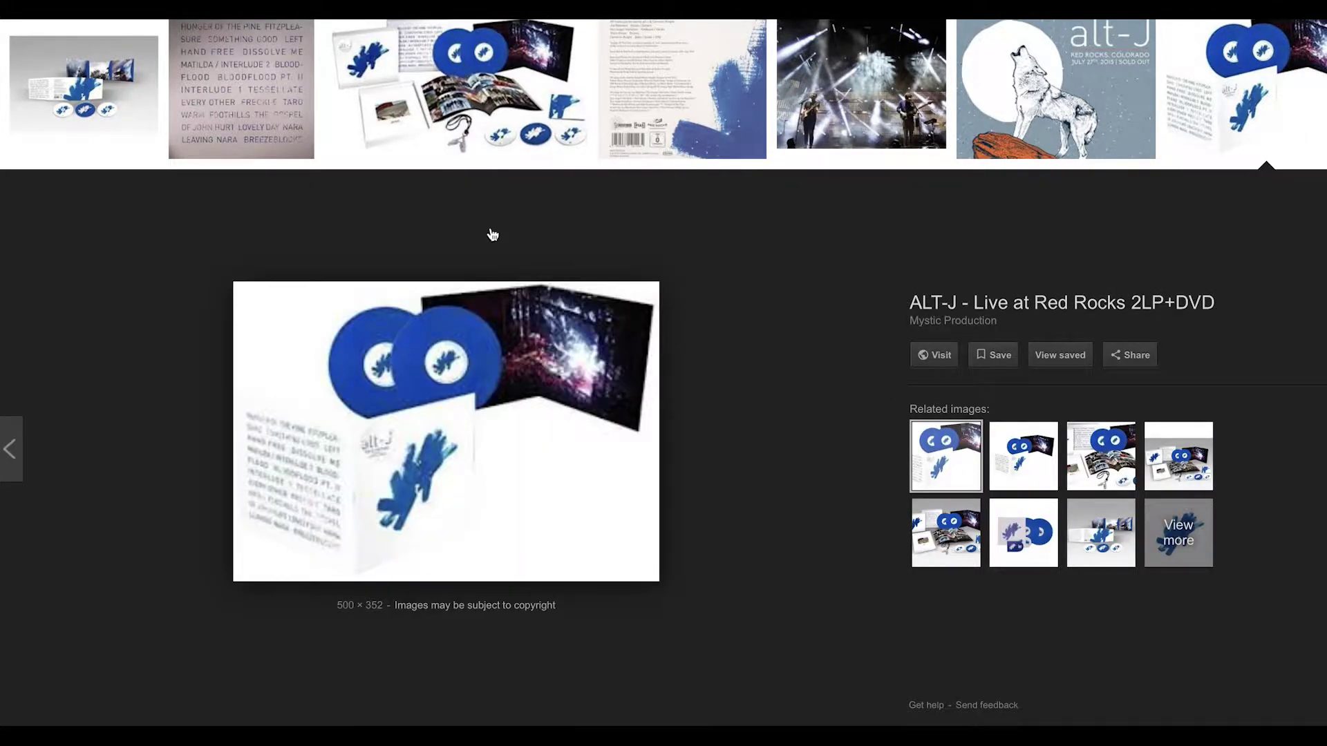
pyautogui.click(502, 123)
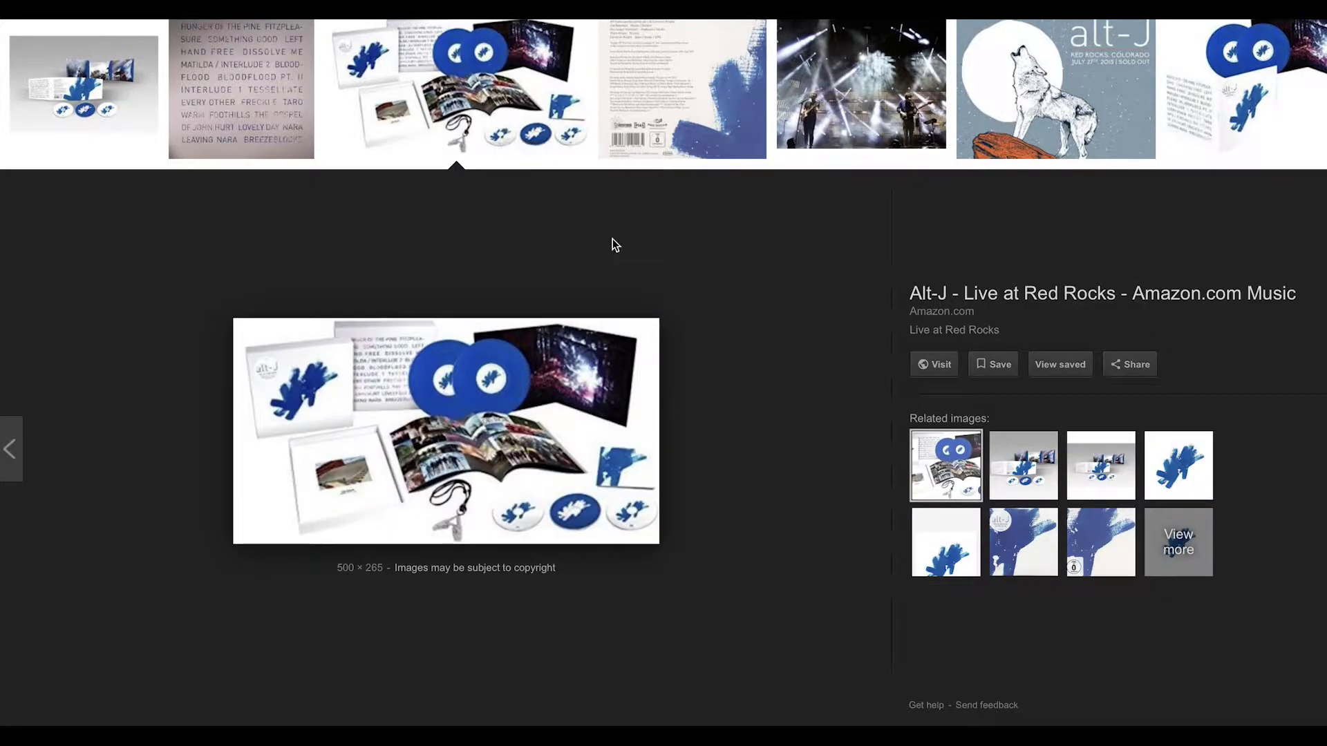
# - Open the Twitter vinyl-and-sleeves photo, then the limited edition boxset image
pyautogui.scroll(5, 741, 376)
pyautogui.scroll(-10, 743, 382)
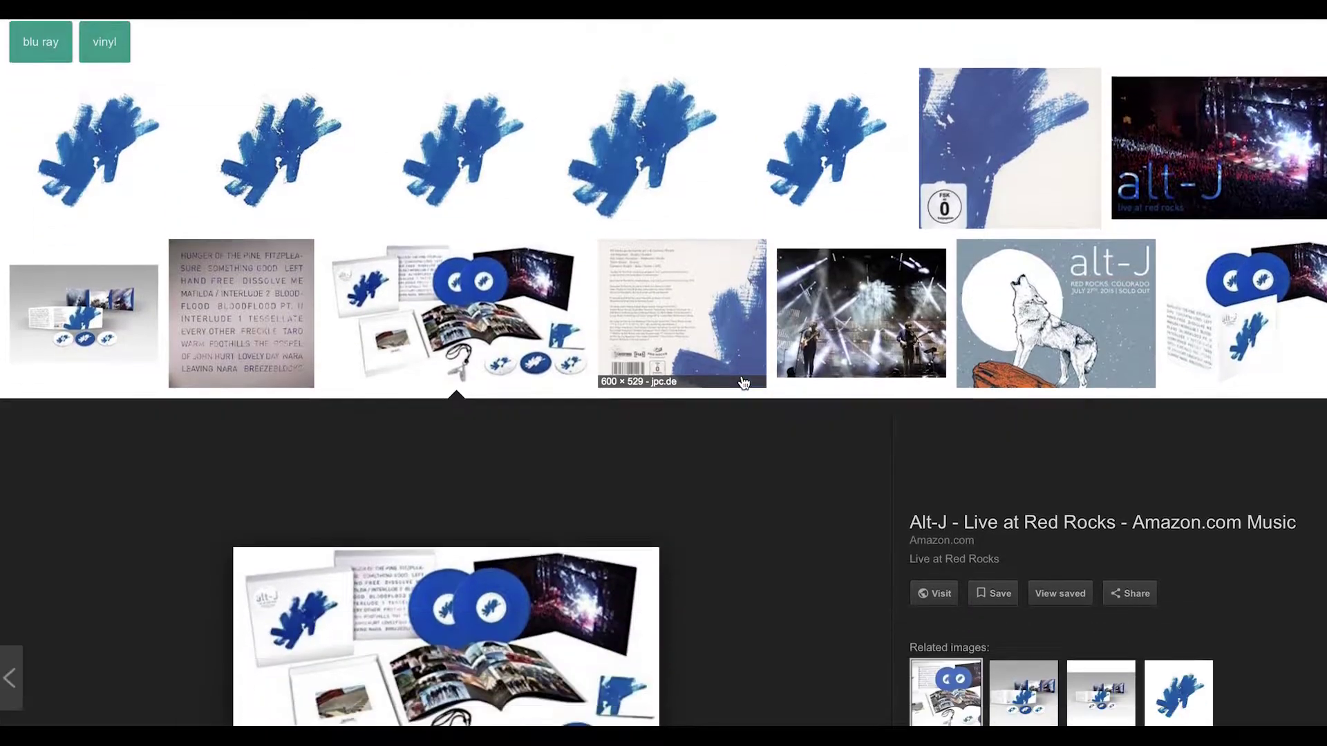
pyautogui.scroll(-3, 742, 379)
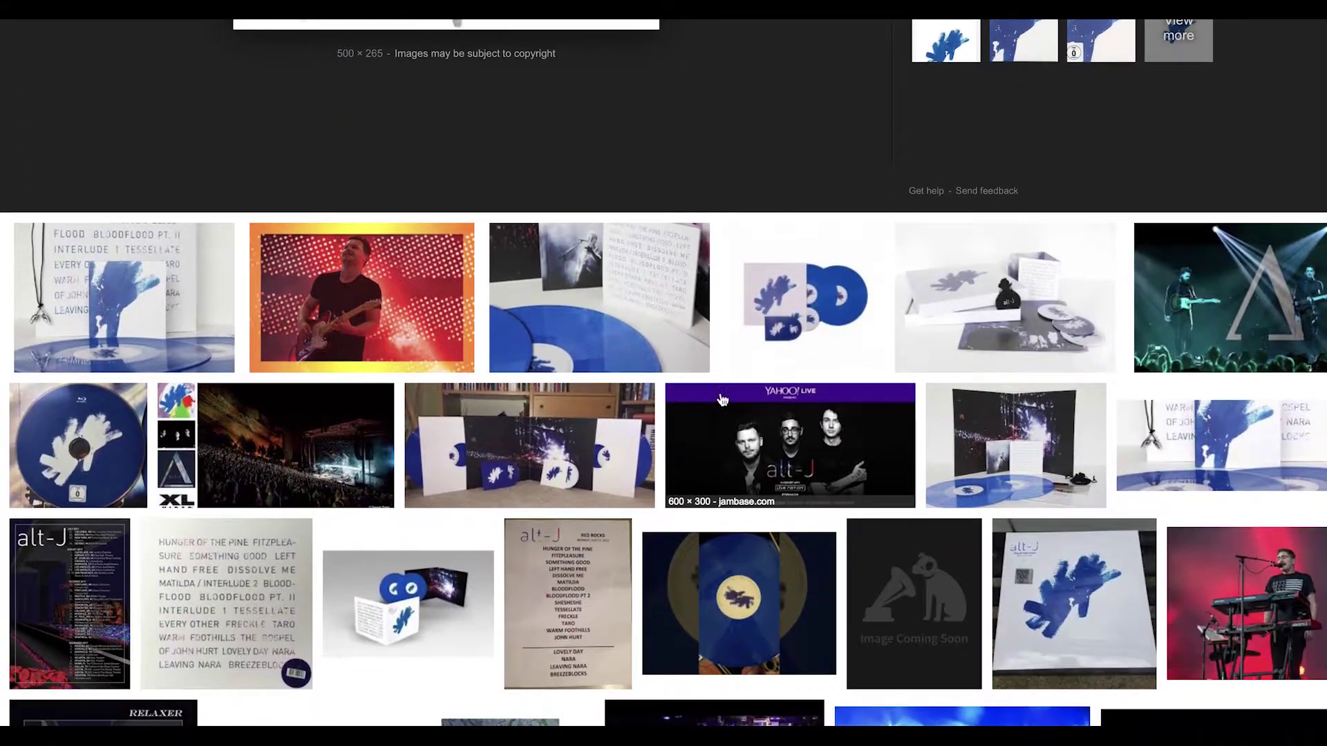
pyautogui.click(619, 474)
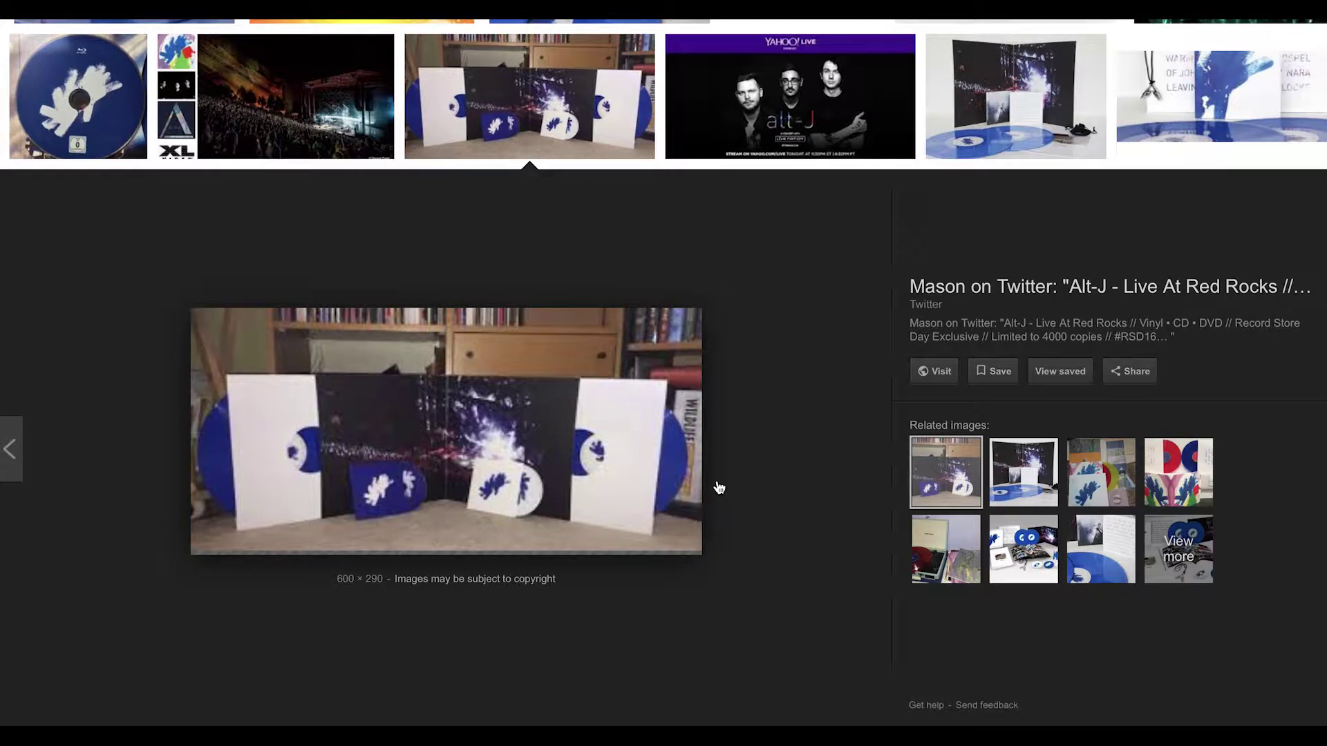
pyautogui.scroll(5, 849, 361)
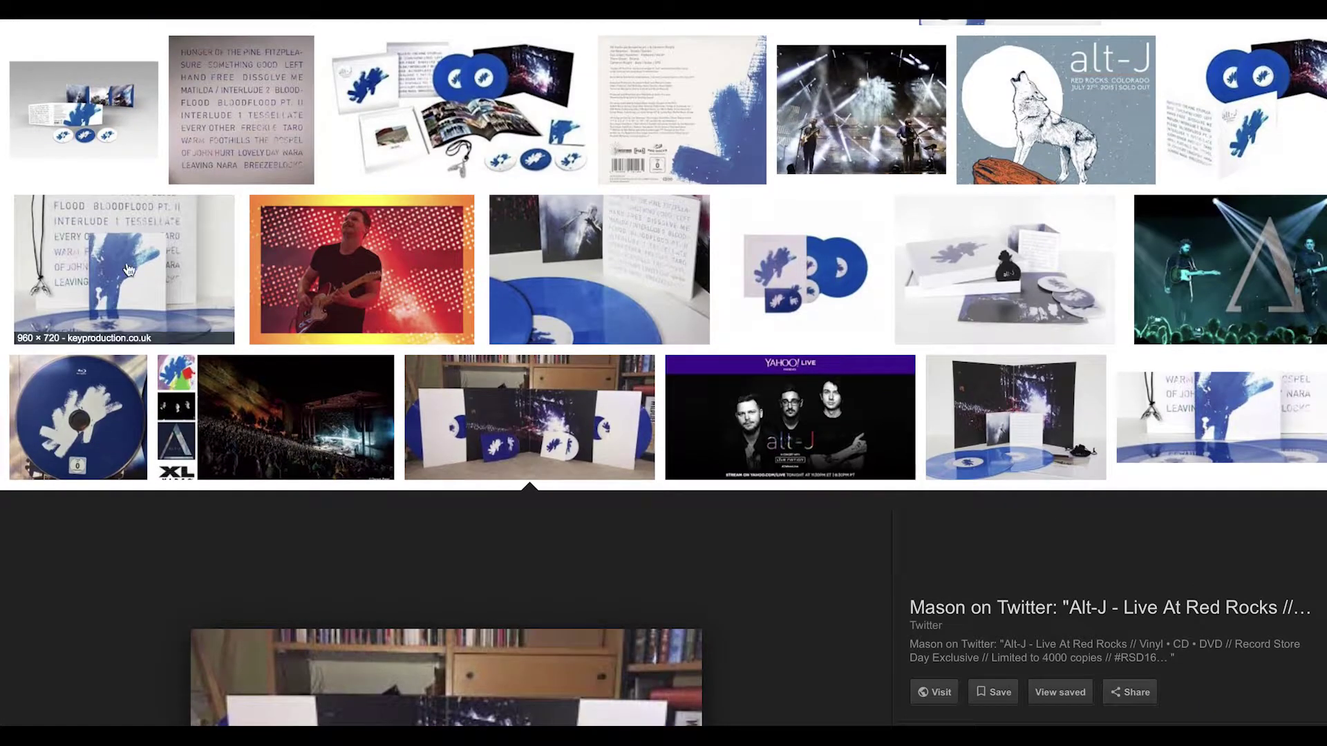
pyautogui.click(159, 229)
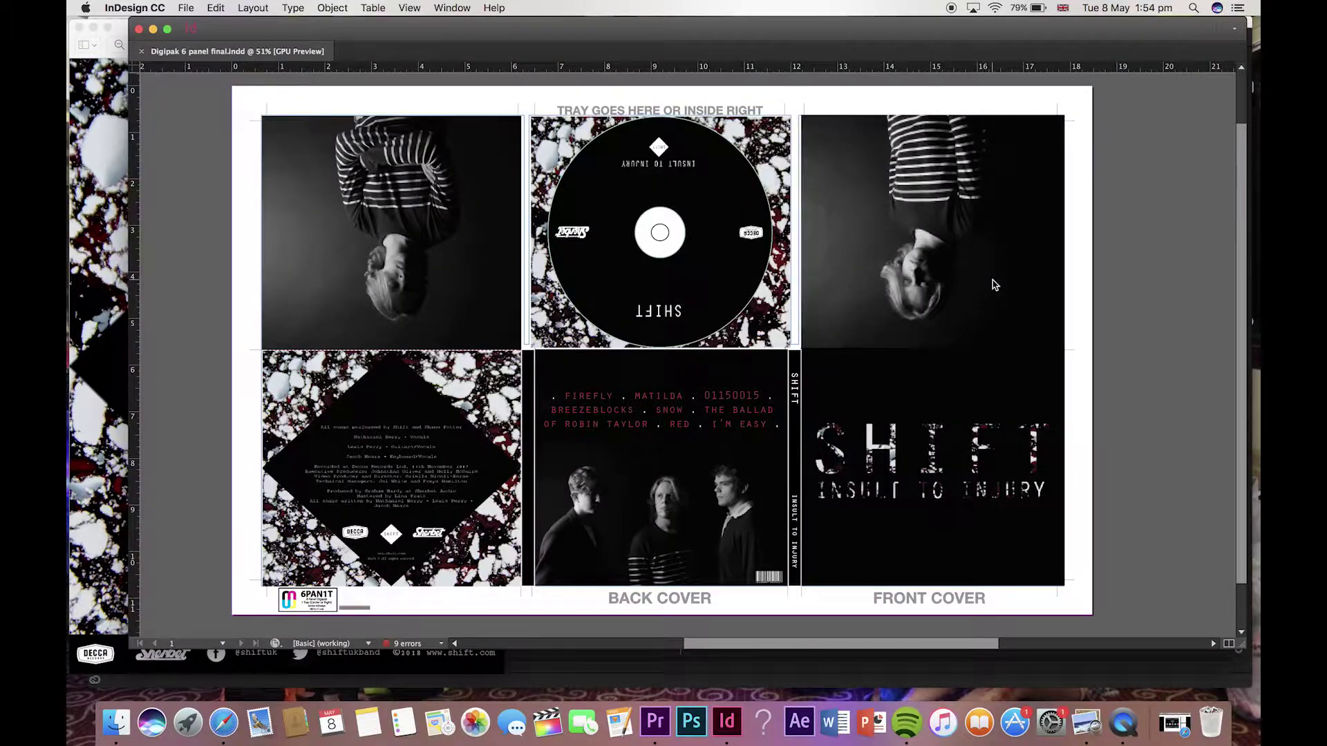
# - Zoom the spread to 92% and pan to the credits panel and BACK COVER band photo
pyautogui.hscroll(-1, 995, 285)
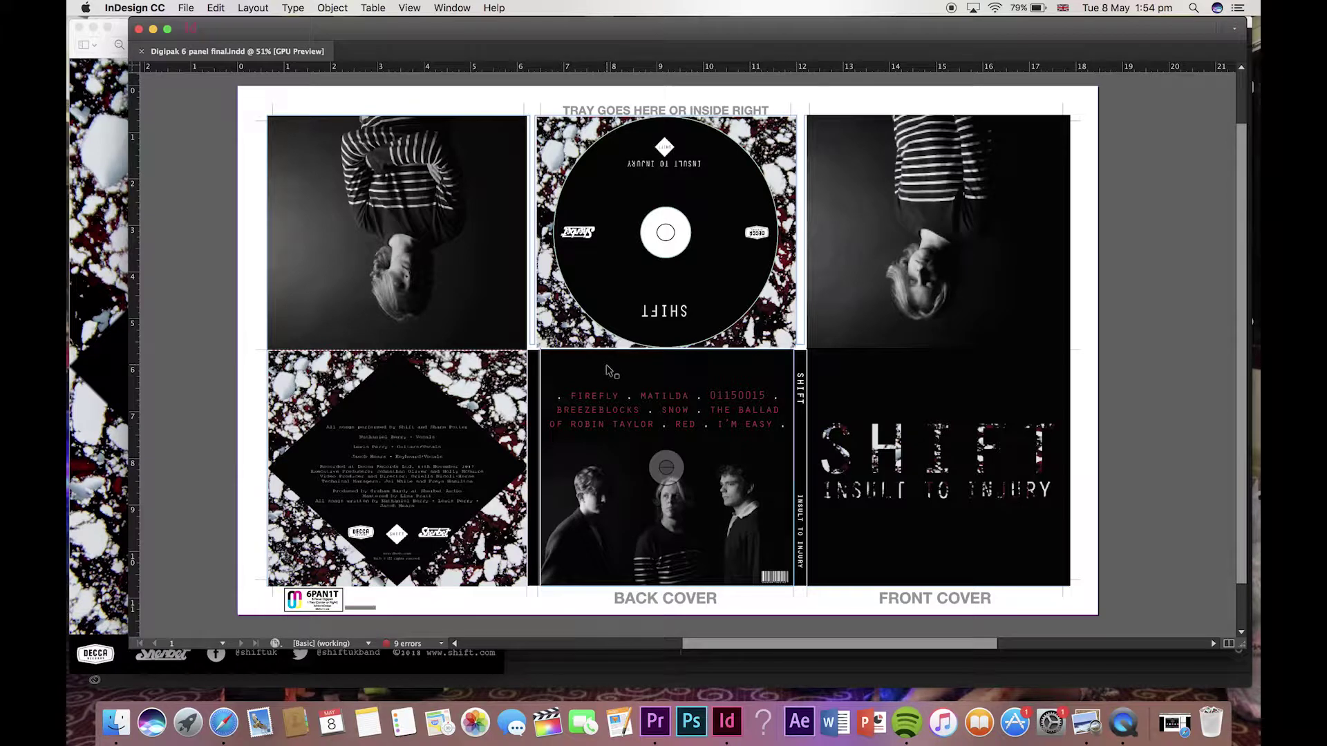
pyautogui.scroll(3, 612, 371)
pyautogui.scroll(-5, 455, 395)
pyautogui.hscroll(-8, 454, 395)
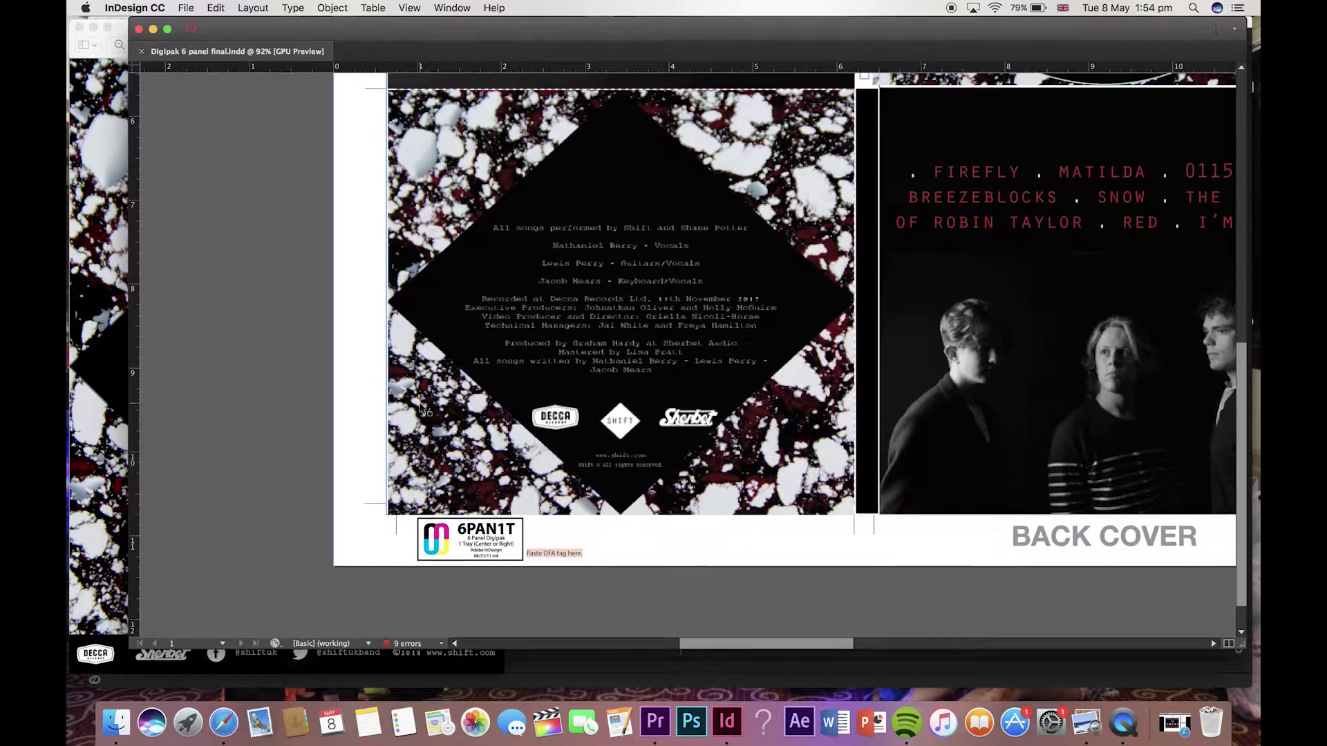
pyautogui.scroll(2, 422, 408)
pyautogui.hscroll(6, 422, 408)
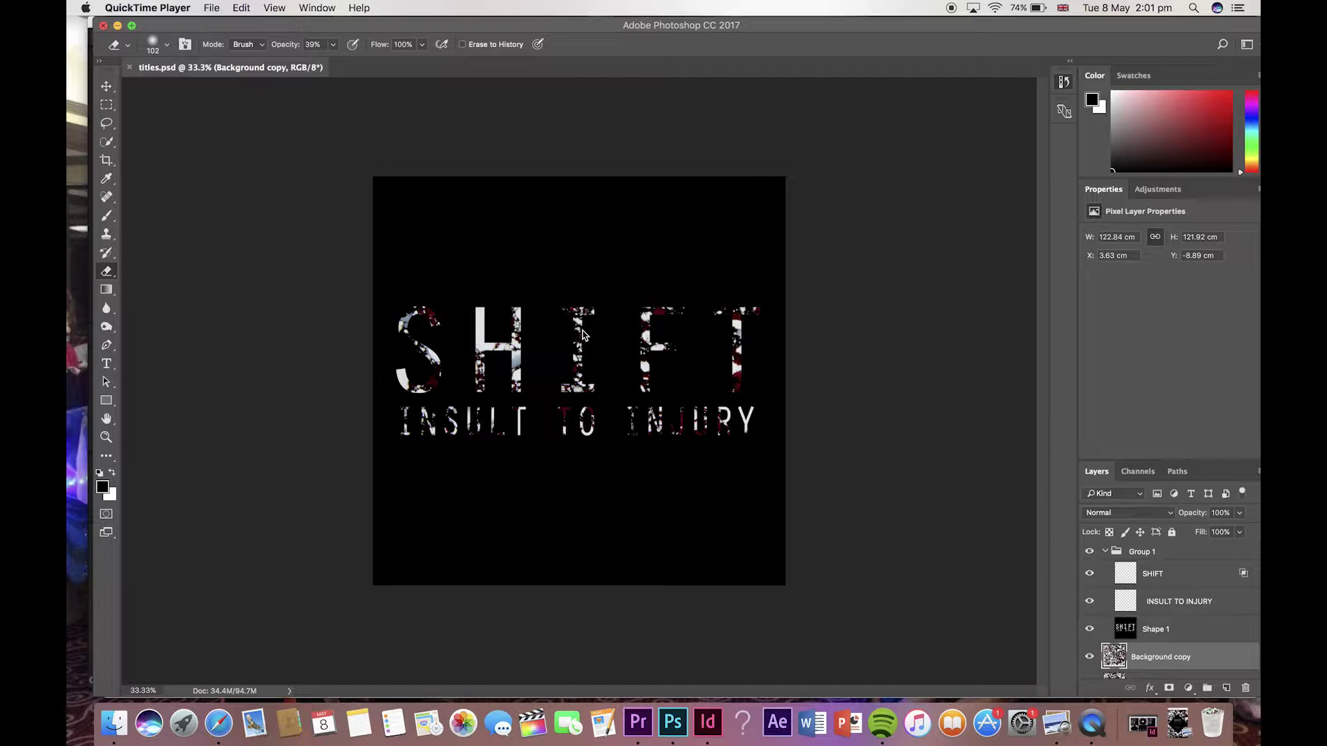
# - Show the History panel for titles.psd and zoom the canvas in from 33.3%
pyautogui.click(839, 346)
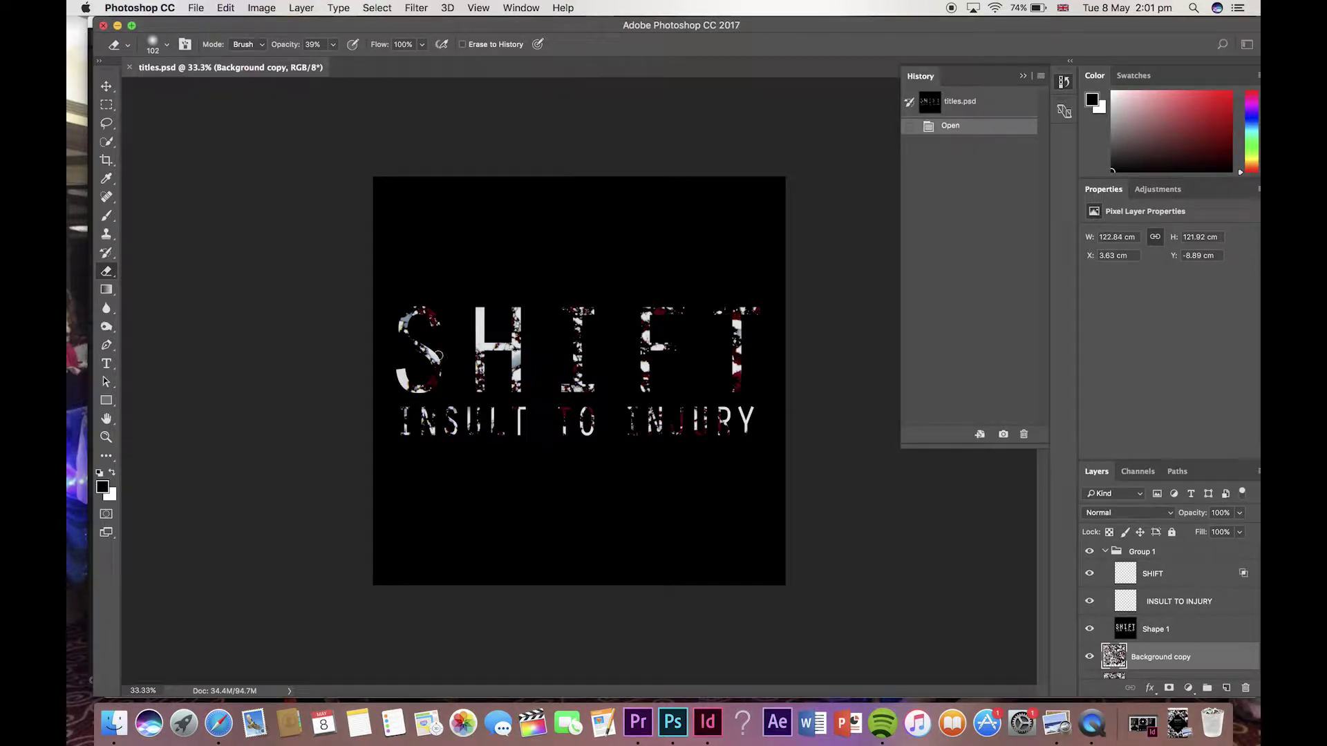
pyautogui.scroll(5, 437, 356)
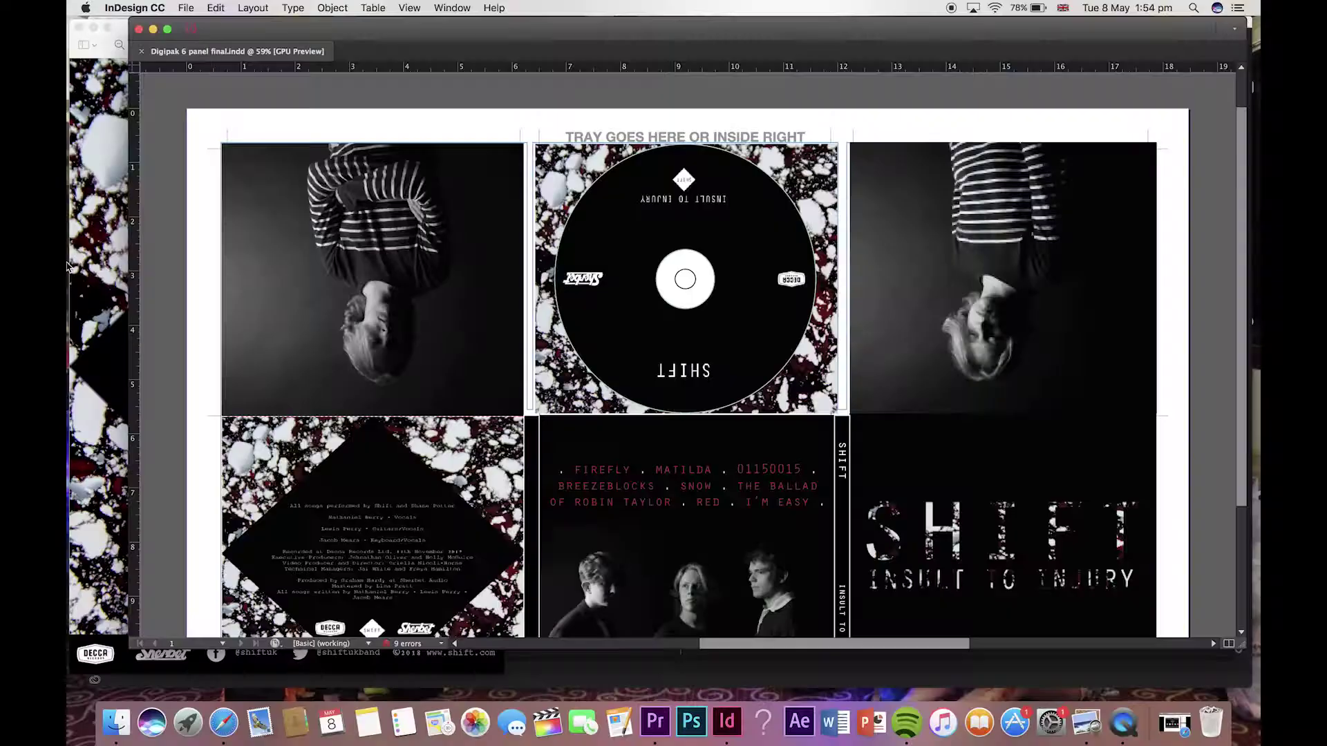
# - Move the Magaize Advert Final.jpg Preview window to the centre of the screen
pyautogui.click(122, 196)
pyautogui.moveTo(179, 40); pyautogui.dragTo(545, 35)
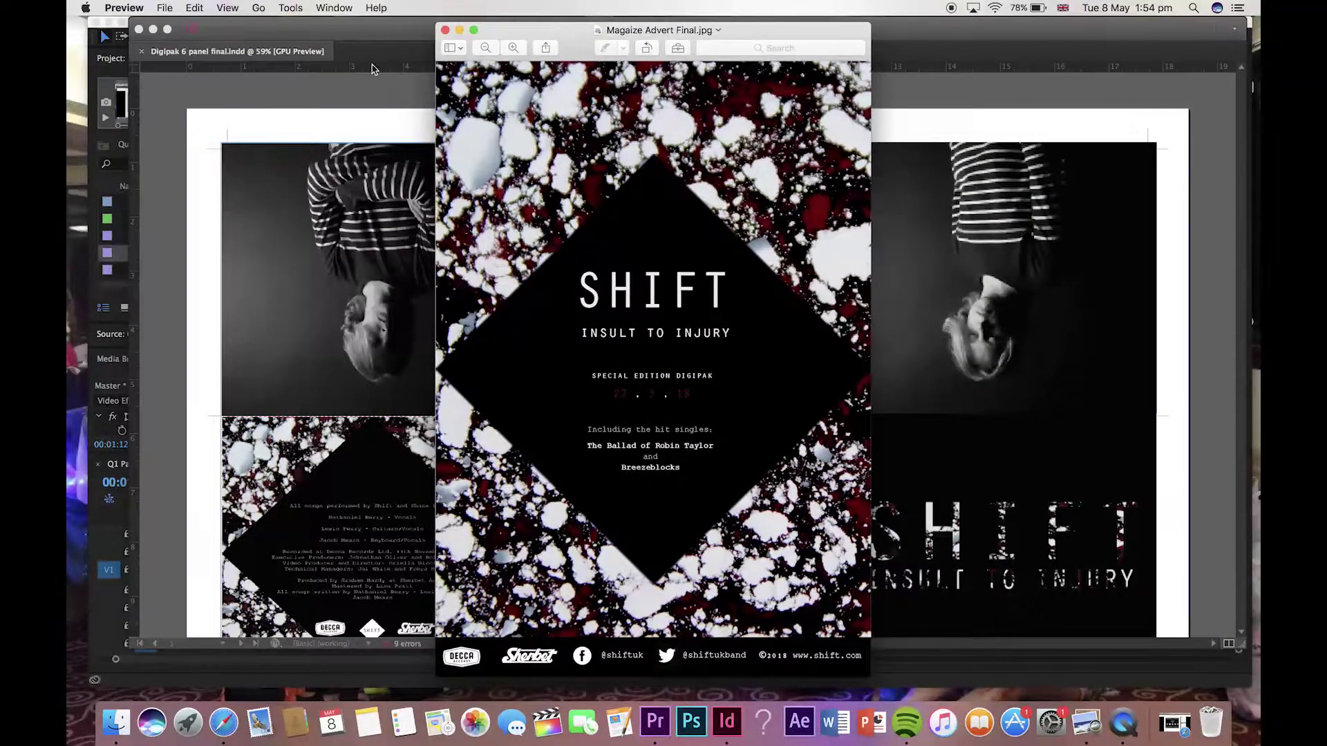
pyautogui.click(155, 30)
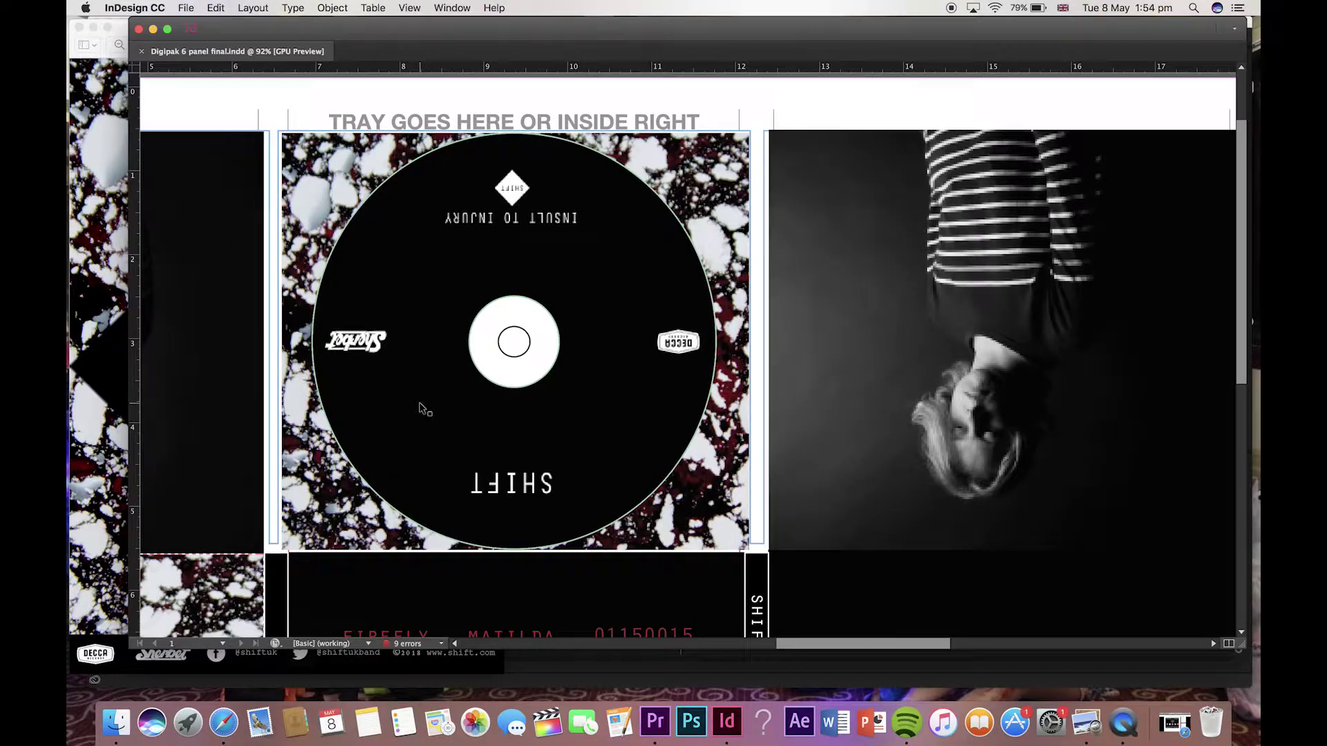
# - Zoom the digipak spread out to 59% and re-centre the advert window over it
pyautogui.hscroll(-5, 421, 408)
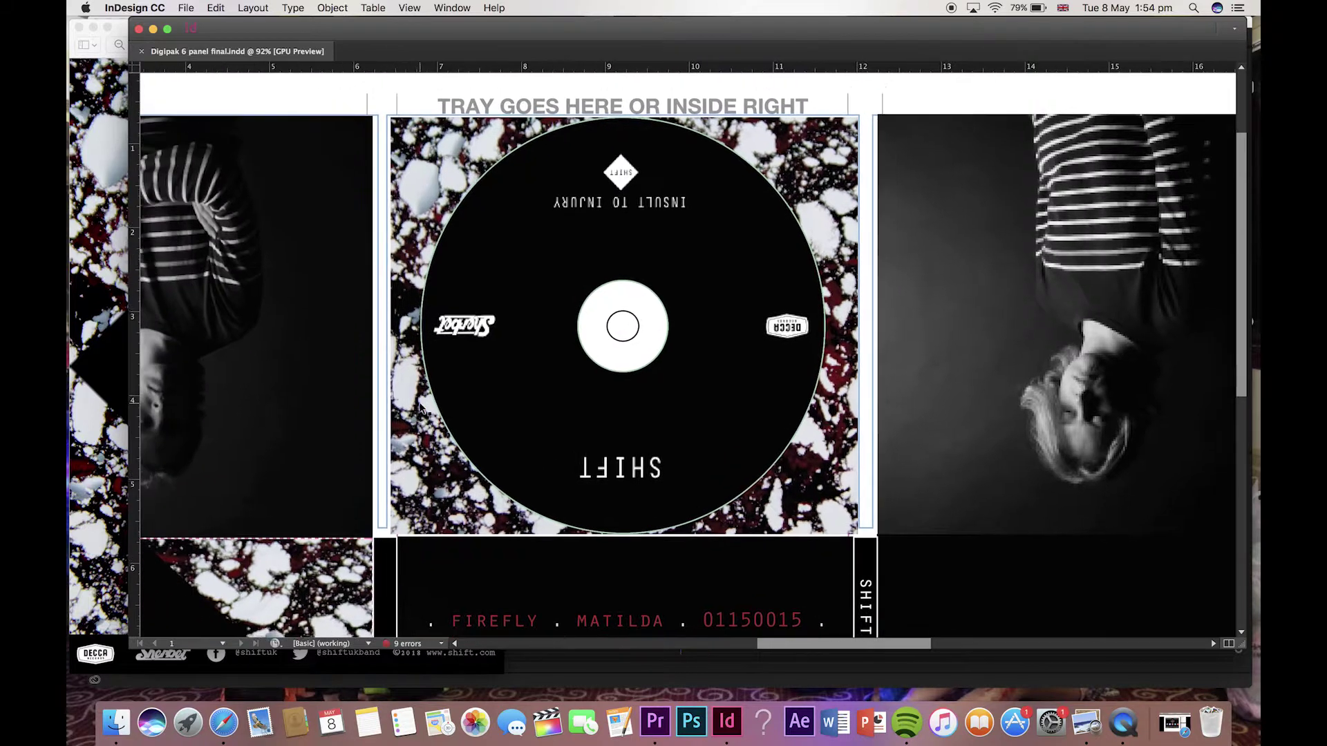
pyautogui.scroll(-5, 422, 408)
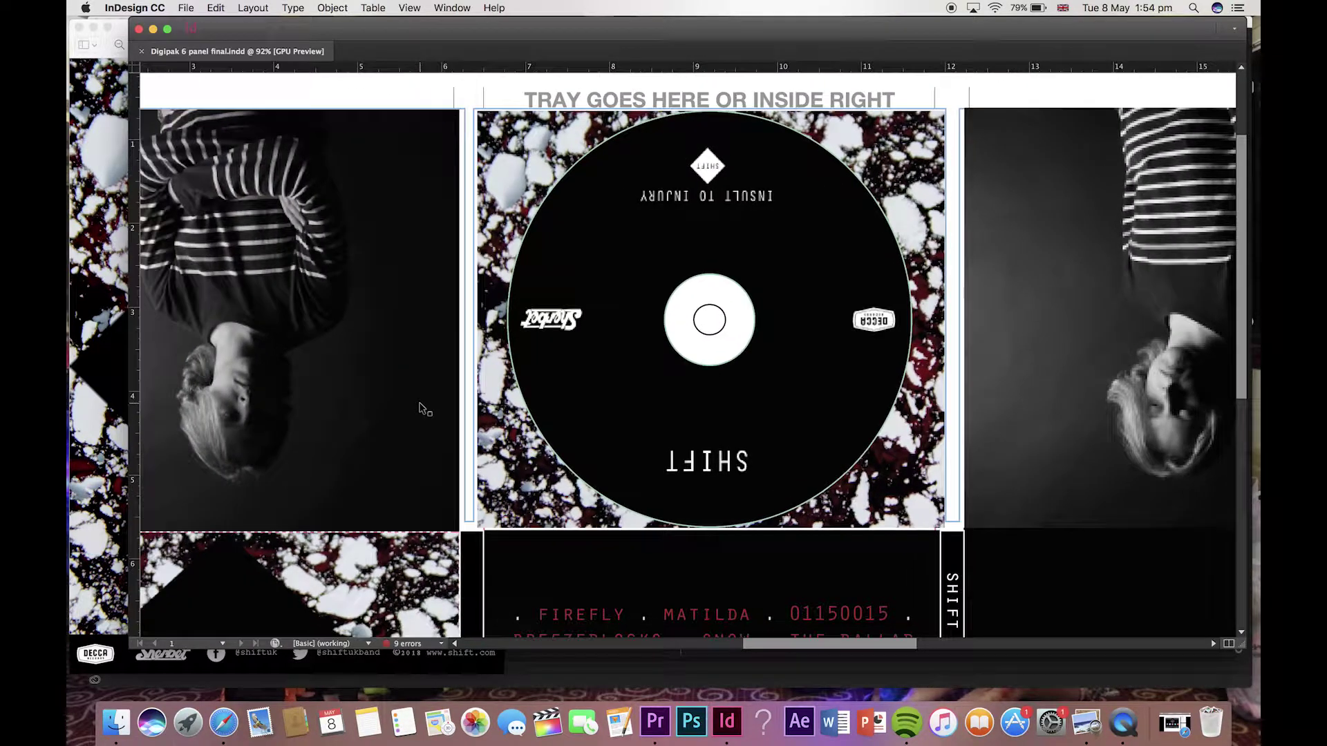
pyautogui.scroll(-4, 423, 409)
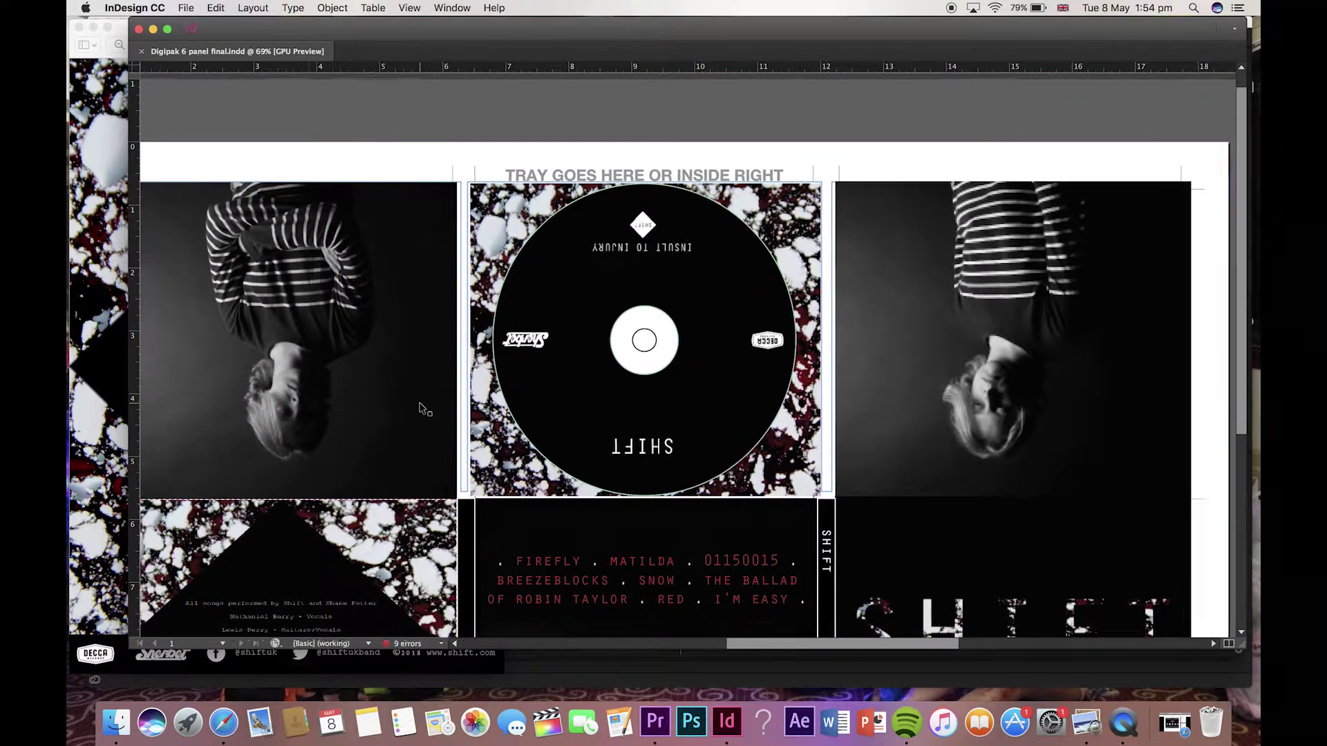
pyautogui.scroll(-1, 423, 409)
pyautogui.hscroll(-1, 423, 409)
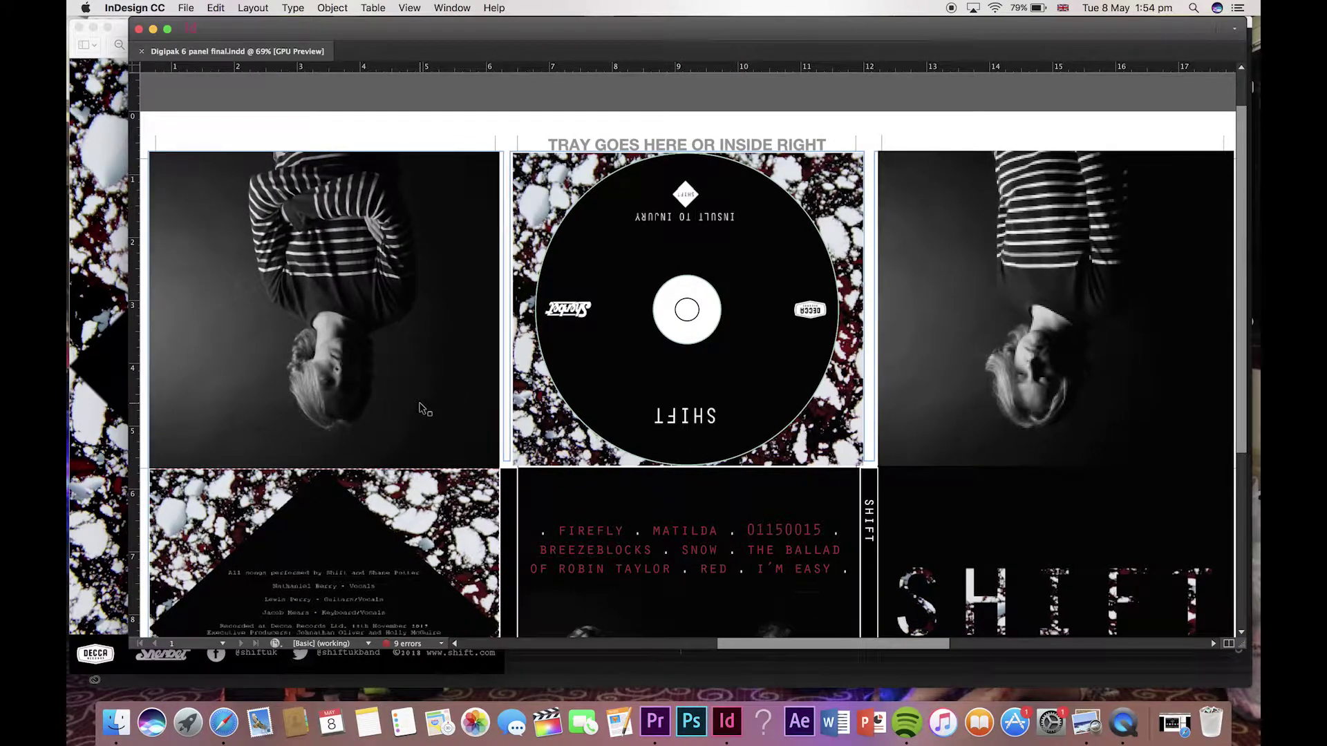
pyautogui.scroll(-4, 423, 408)
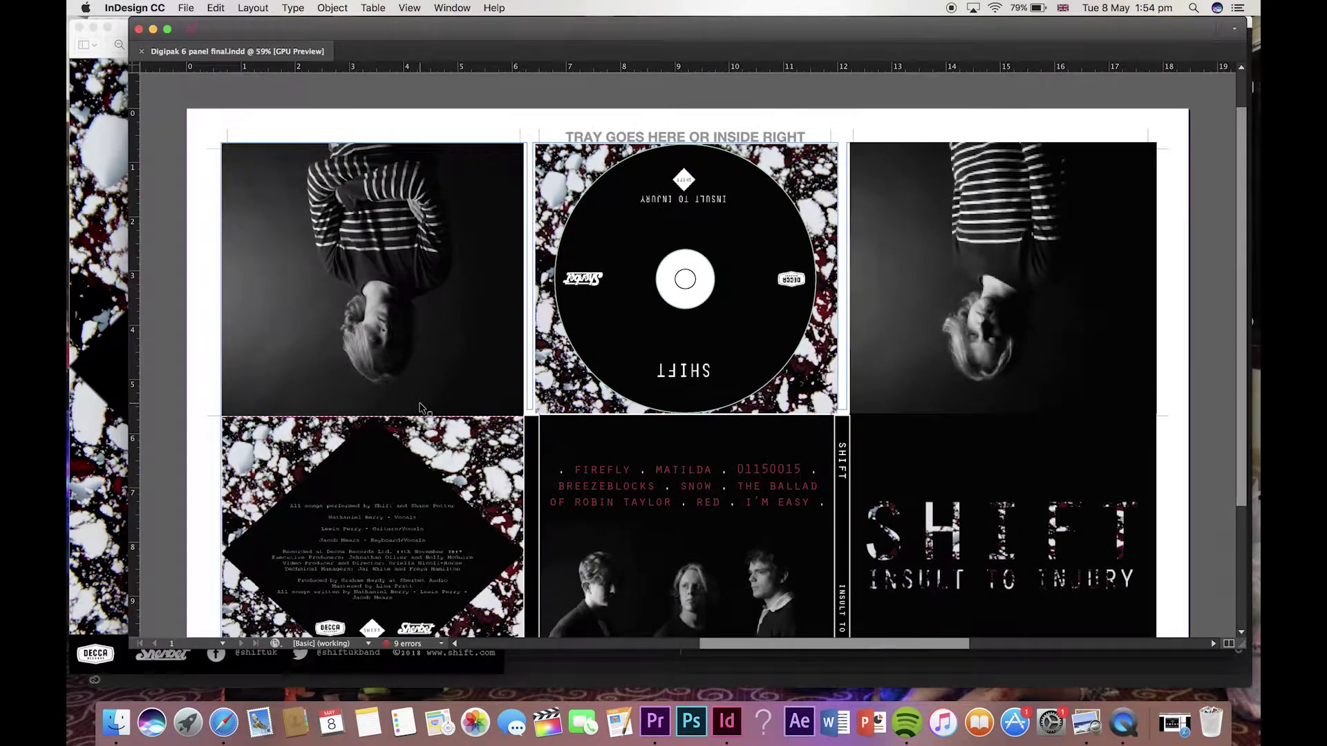
pyautogui.click(127, 199)
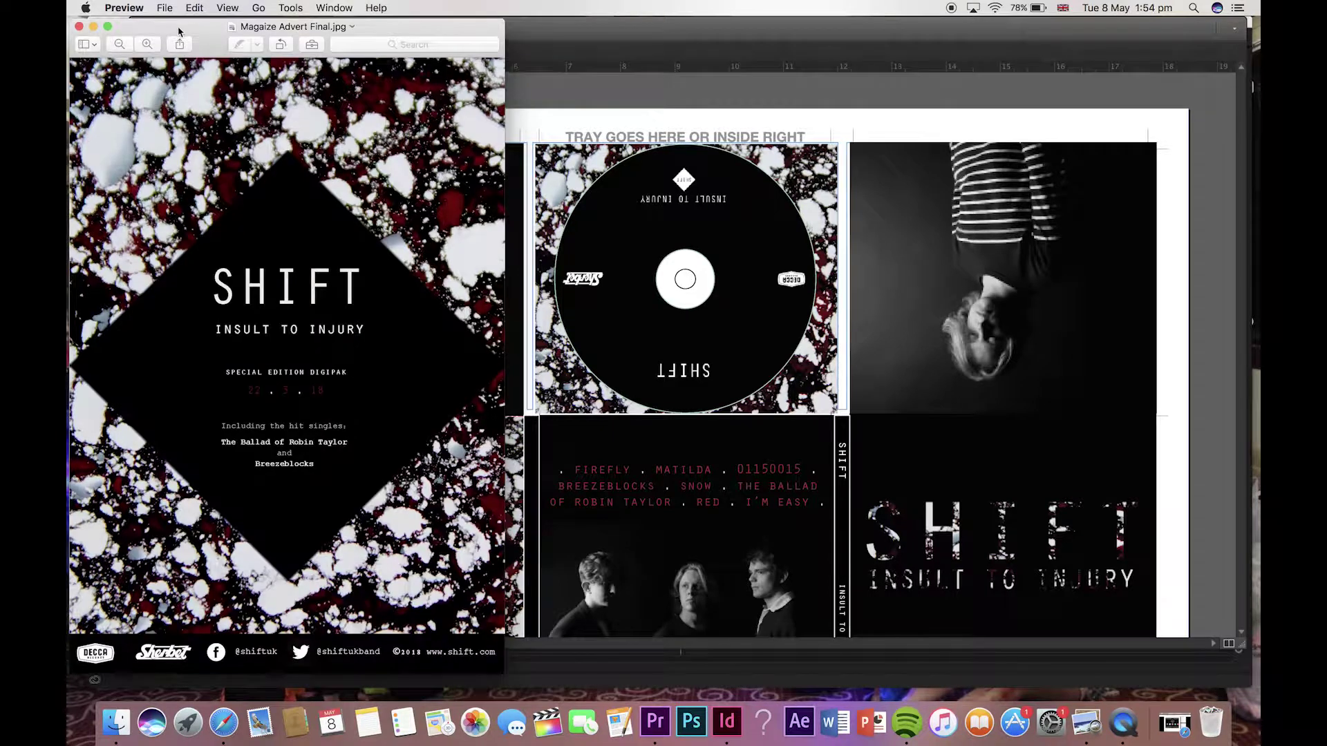
pyautogui.moveTo(180, 33); pyautogui.dragTo(545, 36)
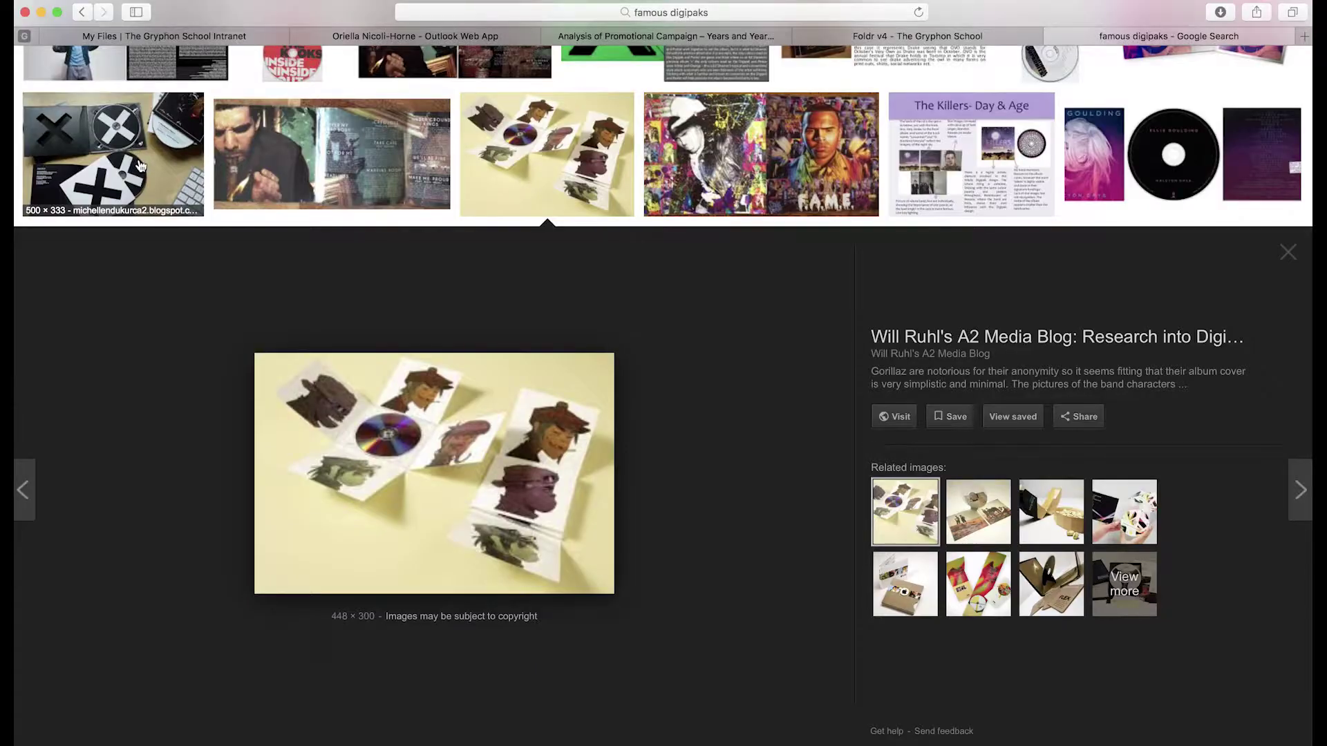
# - Preview The xx digipak plus the related Coexist boxset and vinyl/CD package images
pyautogui.click(140, 166)
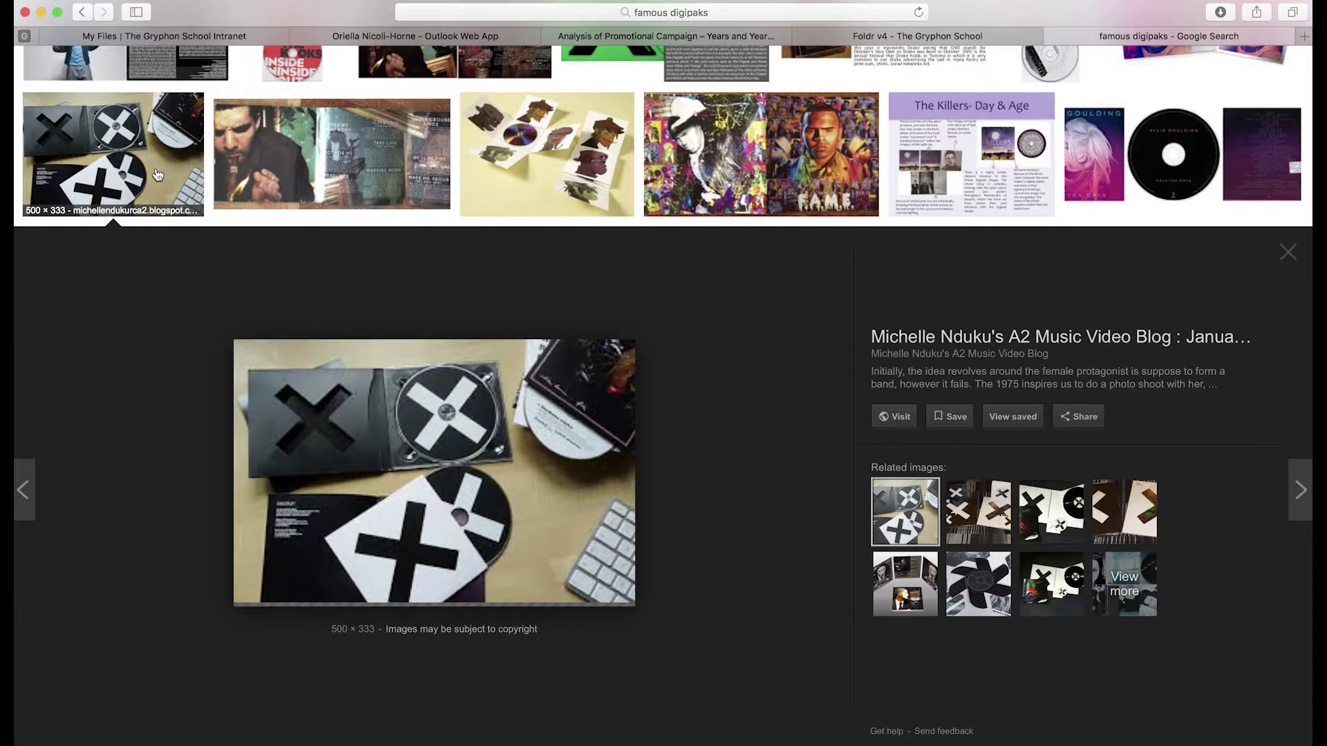
pyautogui.click(1003, 530)
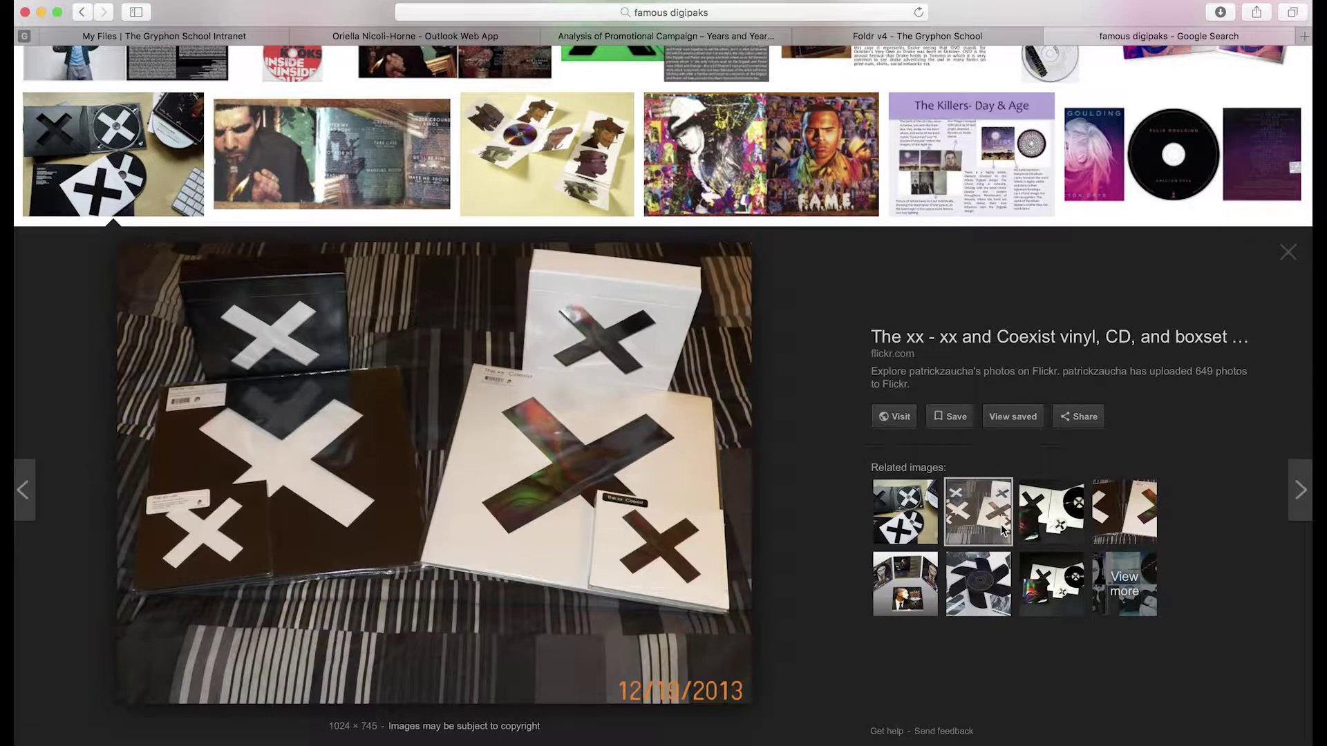
pyautogui.click(1056, 527)
pyautogui.scroll(3, 842, 303)
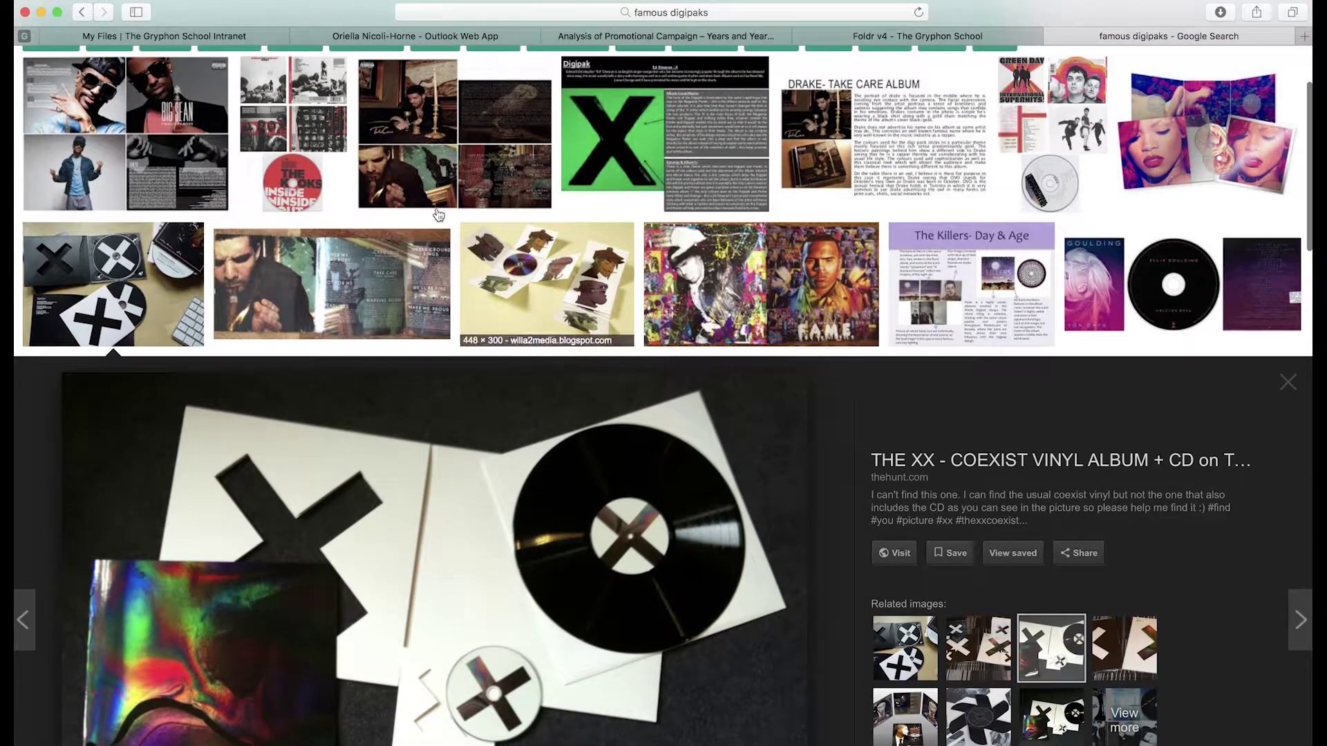
# - Preview the Big Sean Finally Famous analysis, a fold-out digipak, and related RAM4 and purple digipaks
pyautogui.click(75, 135)
pyautogui.scroll(-13, 734, 454)
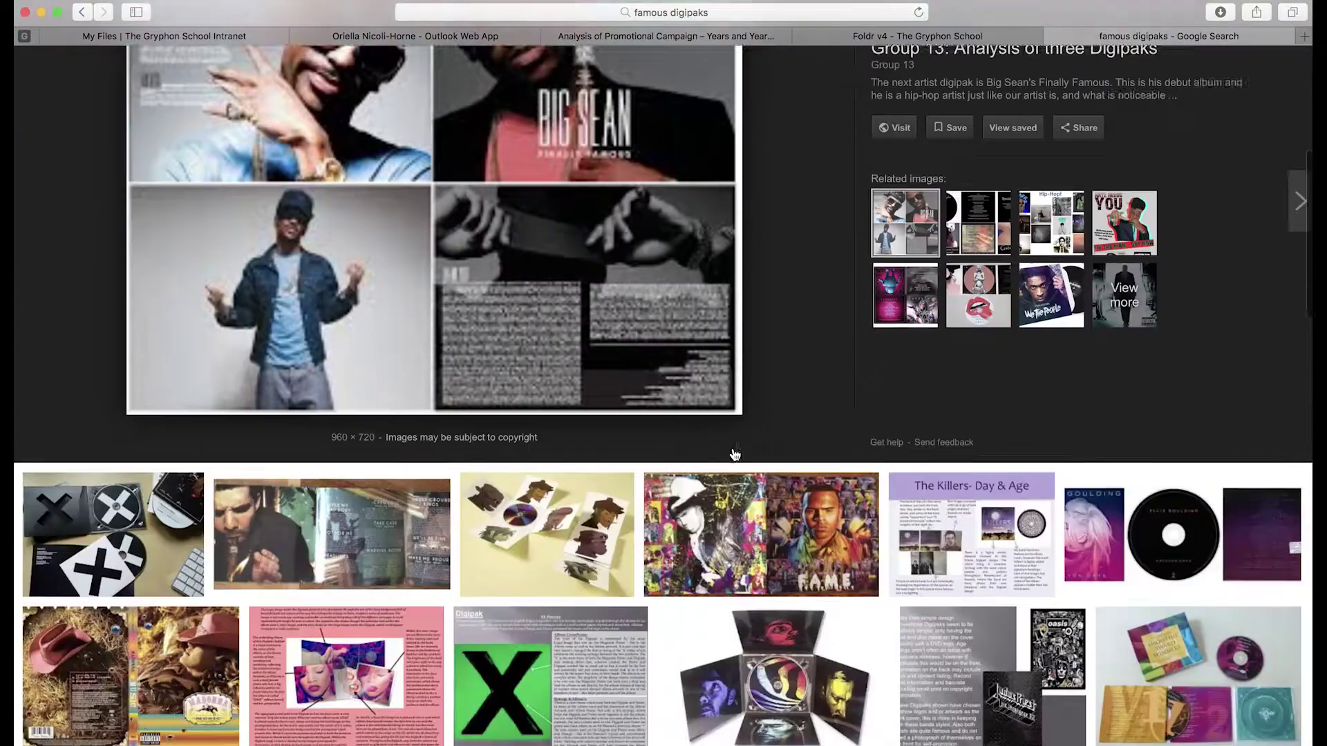
pyautogui.click(791, 359)
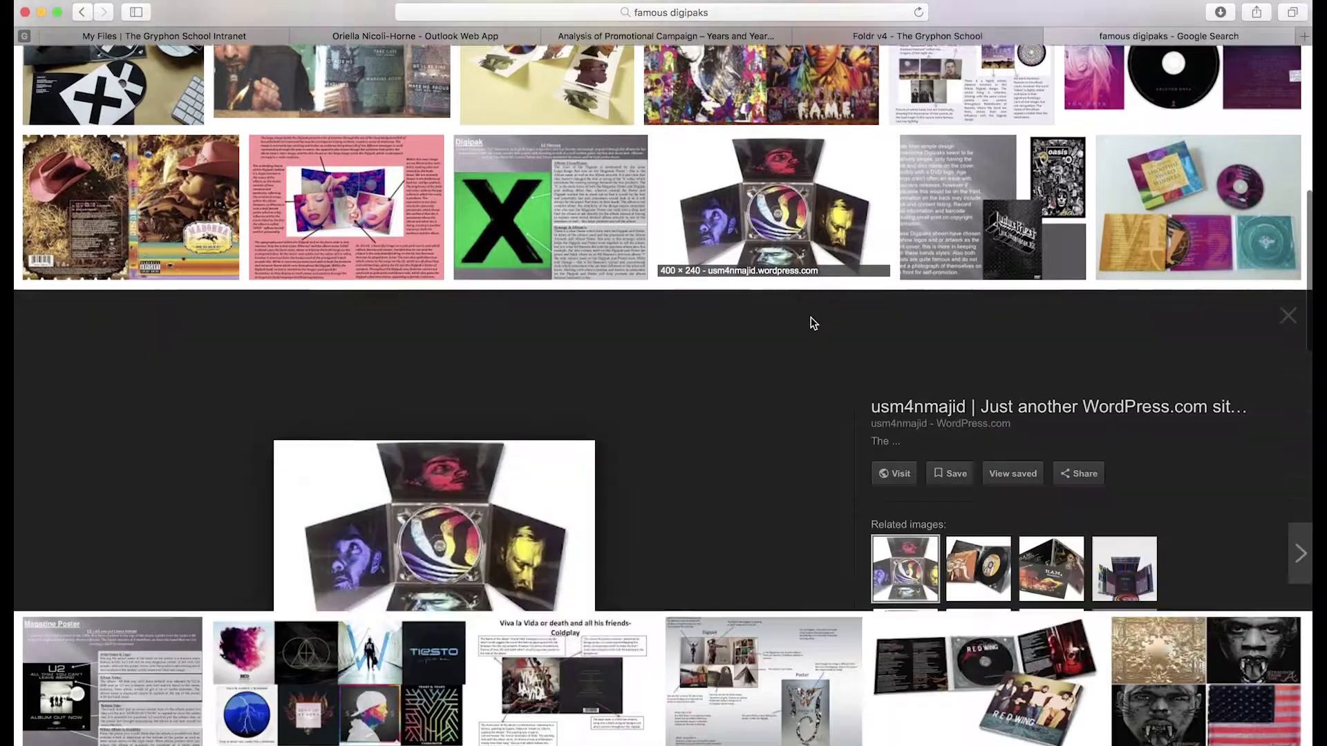
pyautogui.click(988, 468)
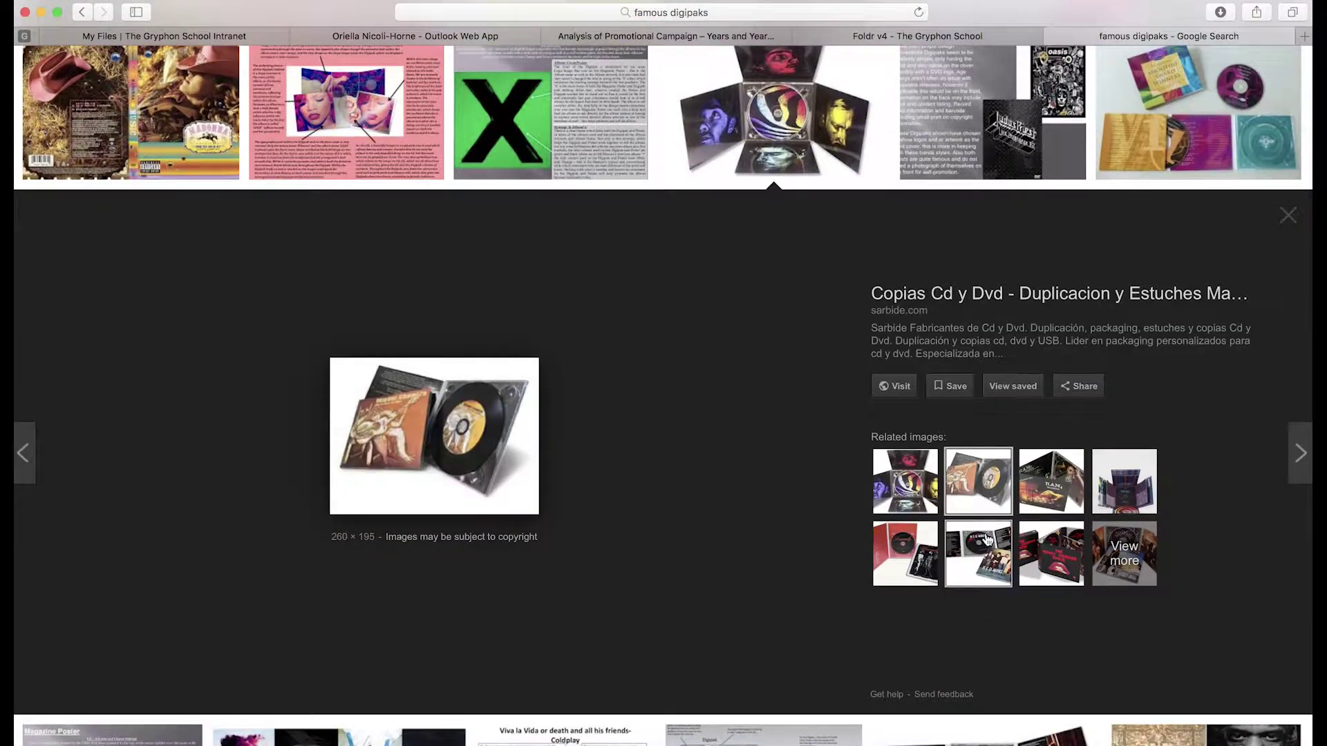
pyautogui.click(1047, 489)
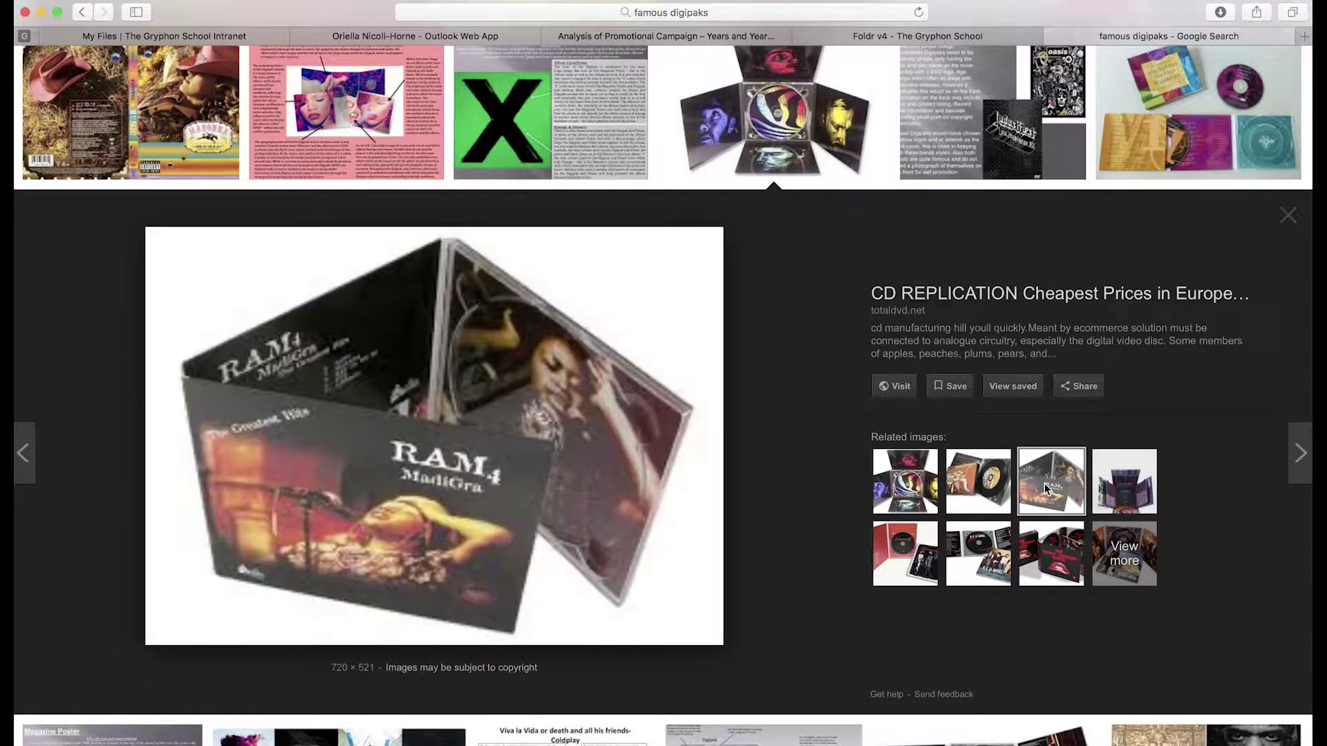
pyautogui.click(1135, 489)
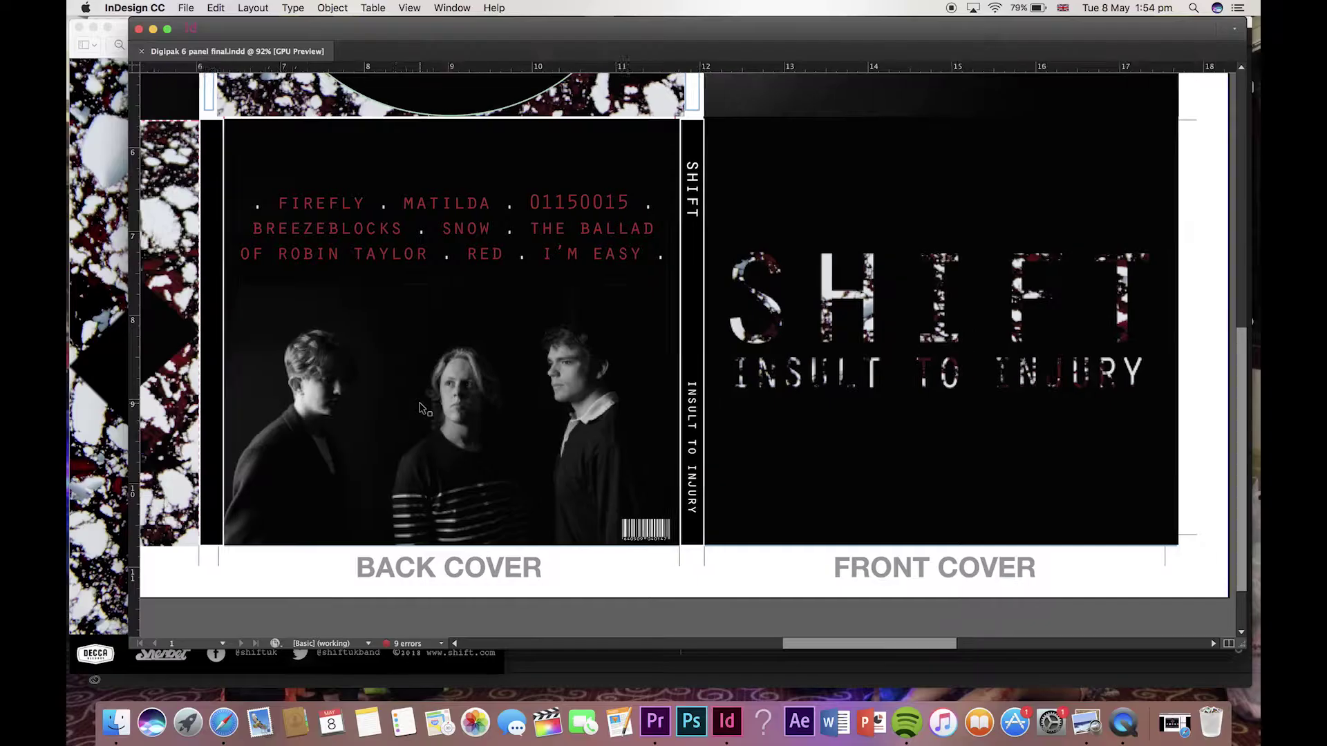
# - Scroll around the InDesign spread to show all six panels of the SHIFT digipak
pyautogui.hscroll(2, 663, 346)
pyautogui.scroll(3, 422, 408)
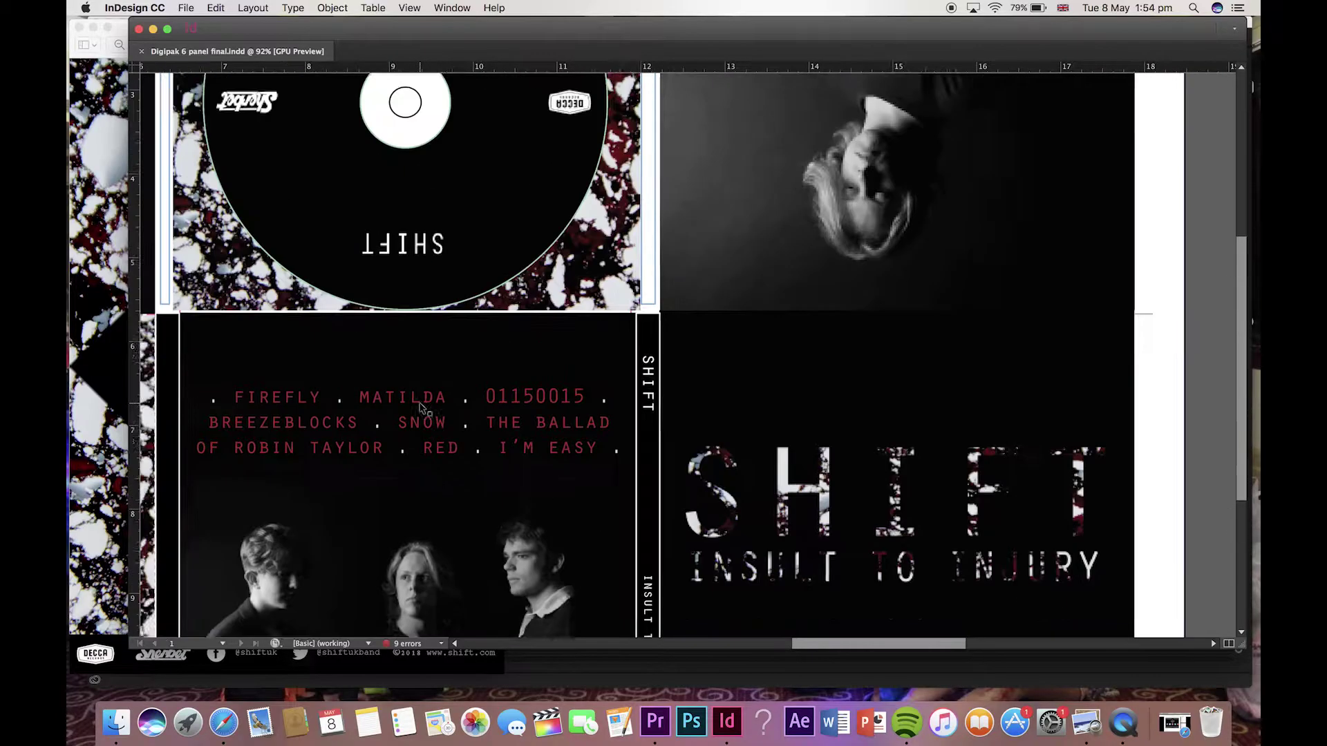
pyautogui.scroll(5, 422, 408)
pyautogui.hscroll(-3, 421, 408)
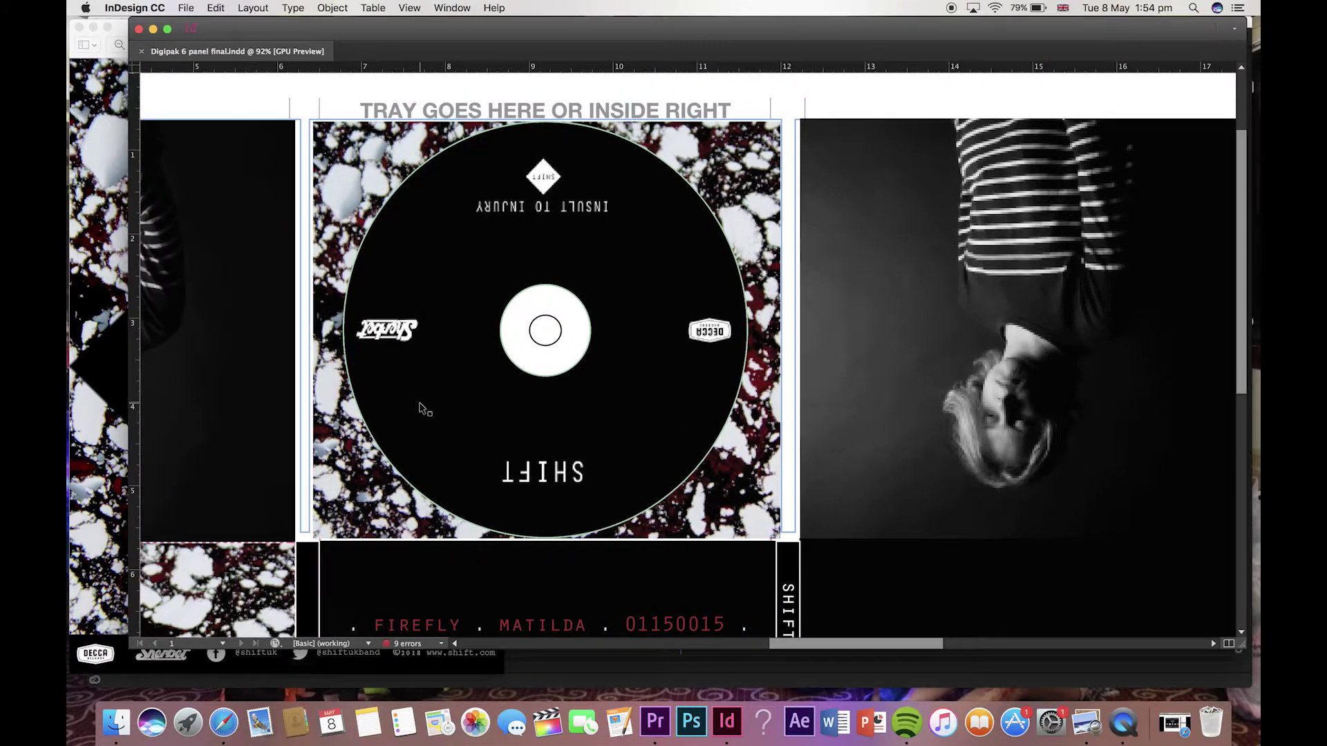
pyautogui.hscroll(-4, 421, 408)
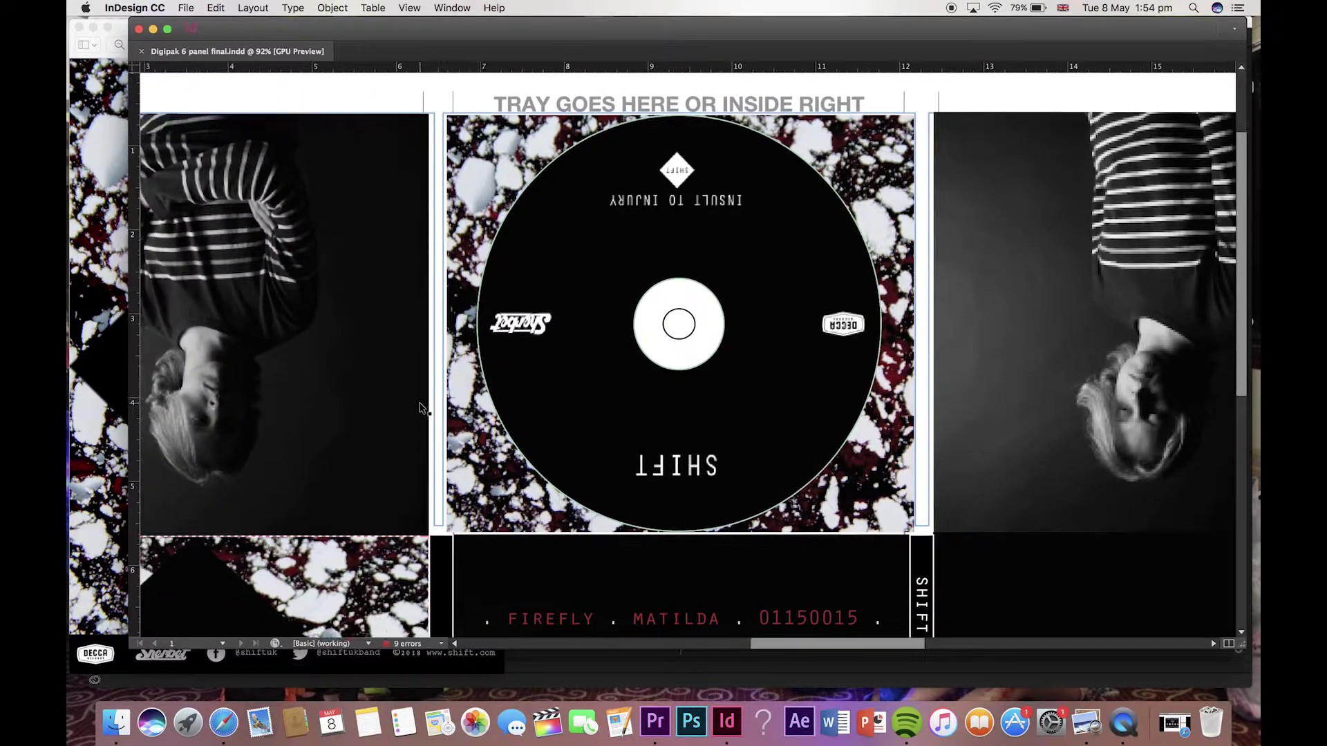
pyautogui.scroll(-5, 420, 408)
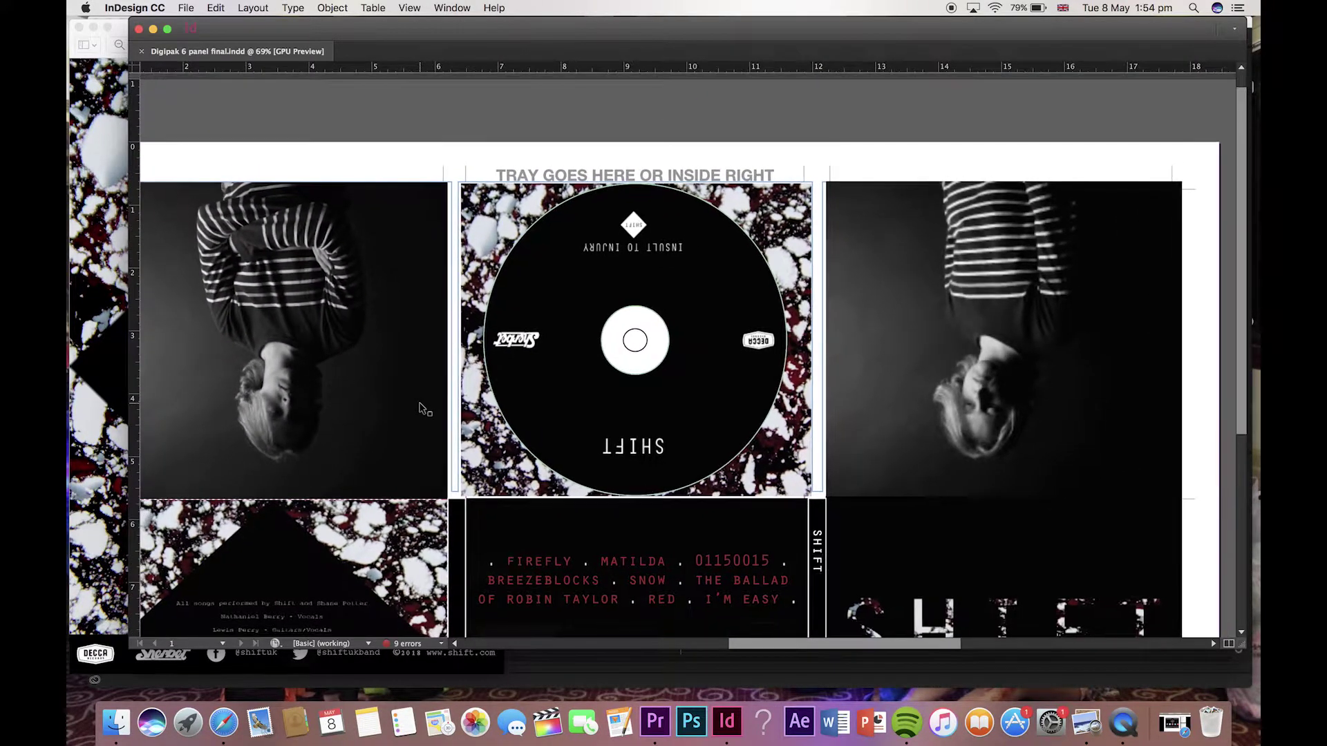
pyautogui.hscroll(-3, 422, 408)
pyautogui.scroll(-2, 422, 407)
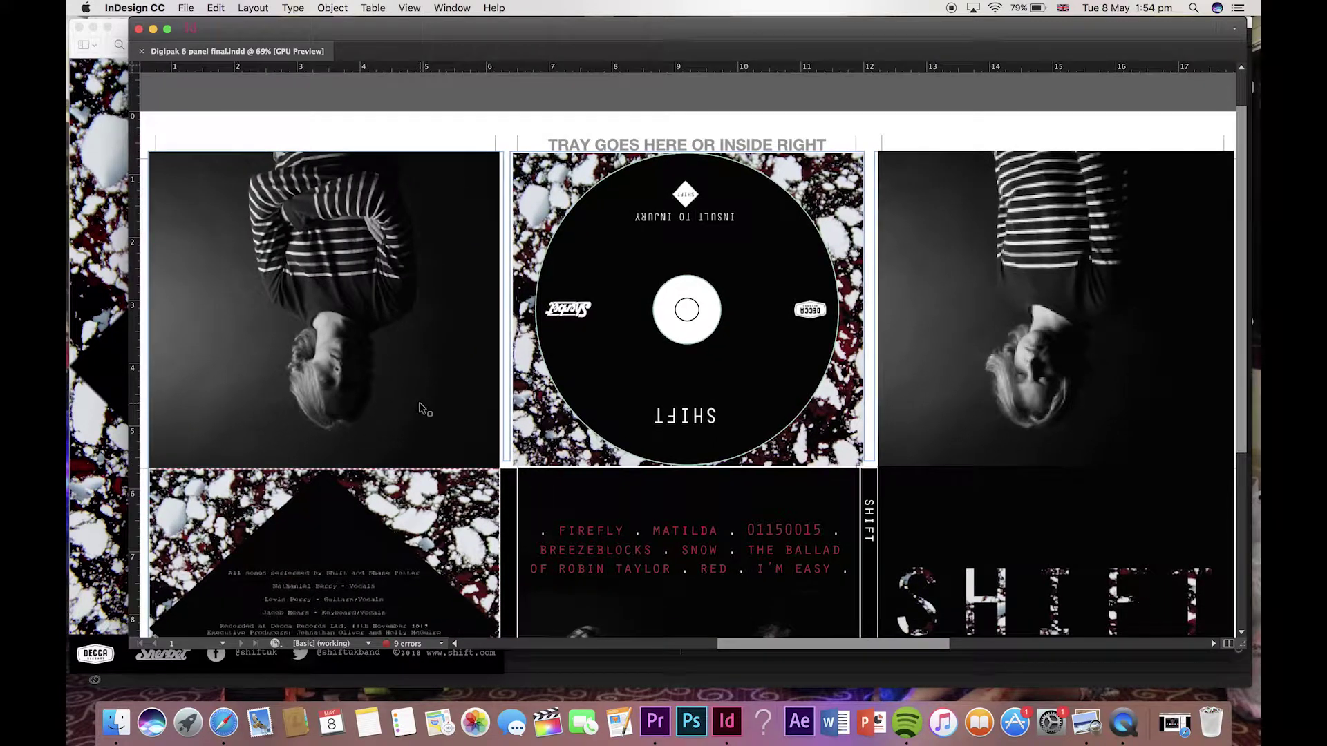
pyautogui.scroll(-3, 422, 408)
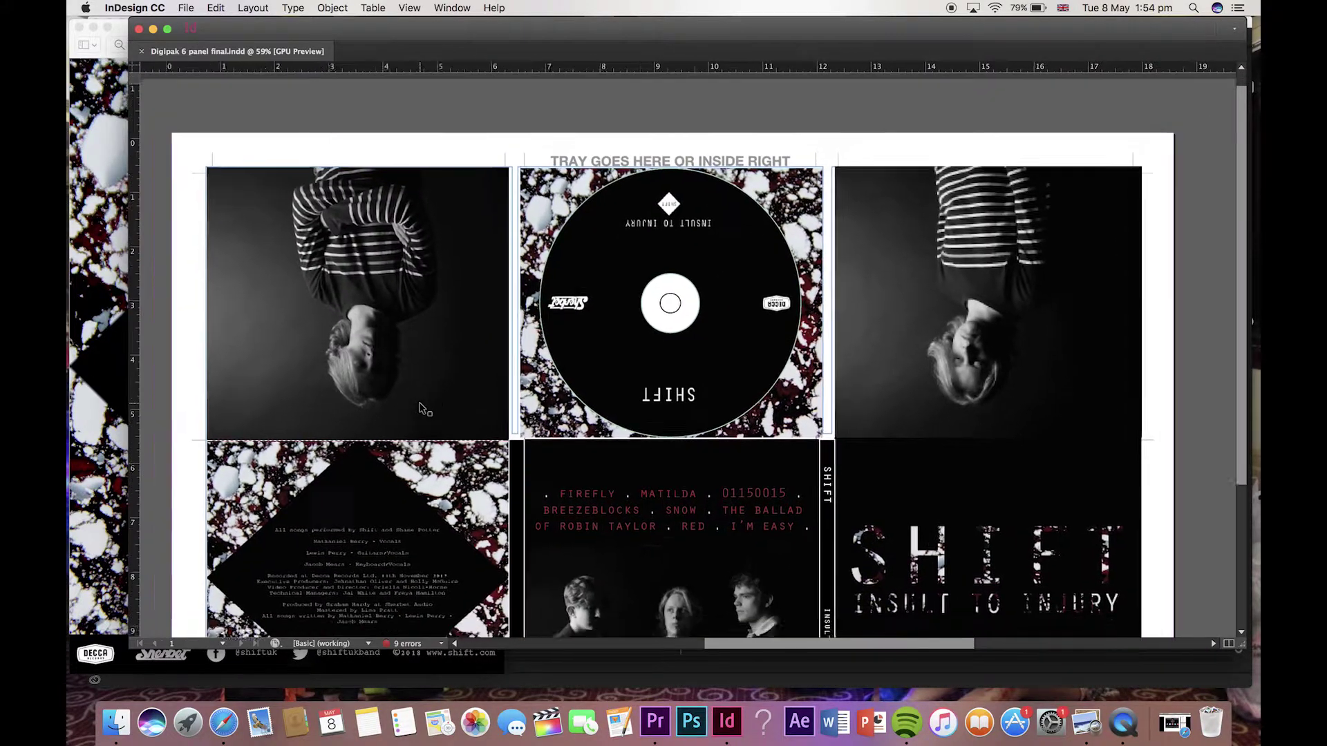
# - Bring the finished SHIFT magazine advert image forward and move it to the screen centre
pyautogui.click(123, 203)
pyautogui.moveTo(178, 31); pyautogui.dragTo(546, 35)
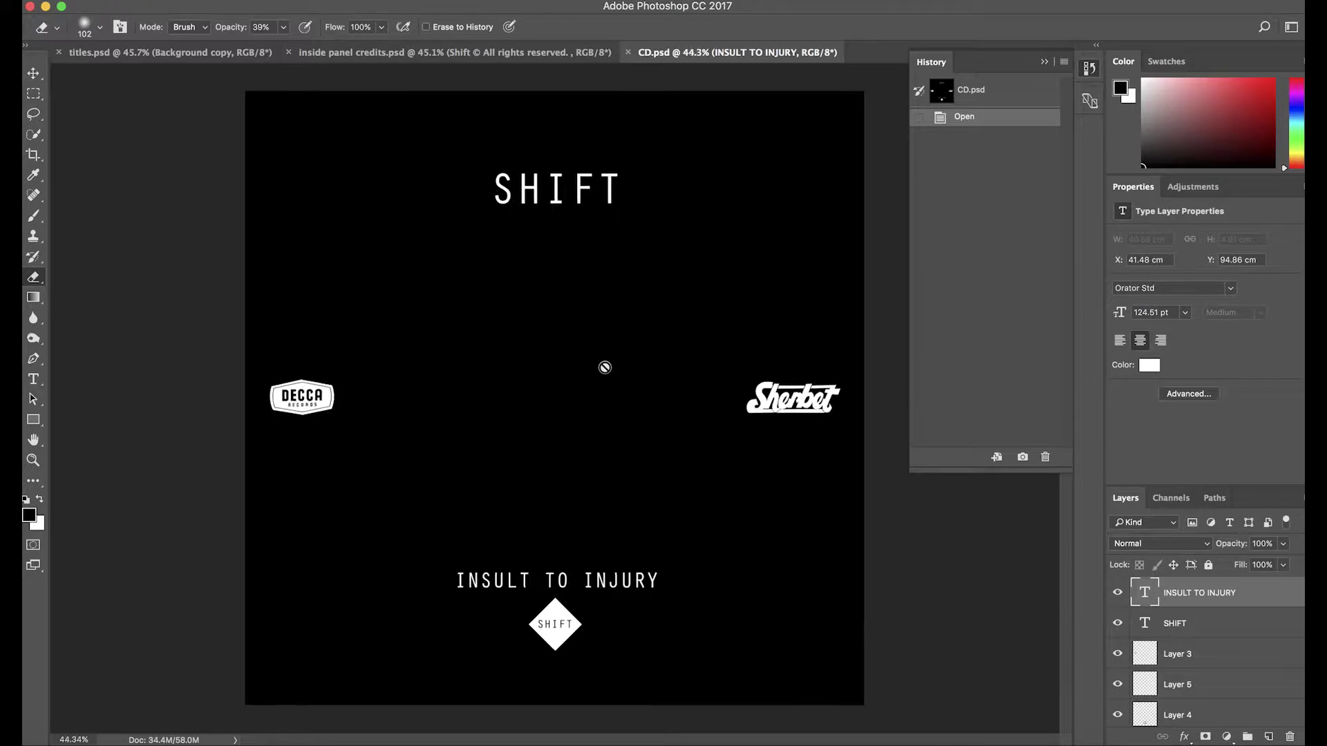
pyautogui.scroll(1, 604, 367)
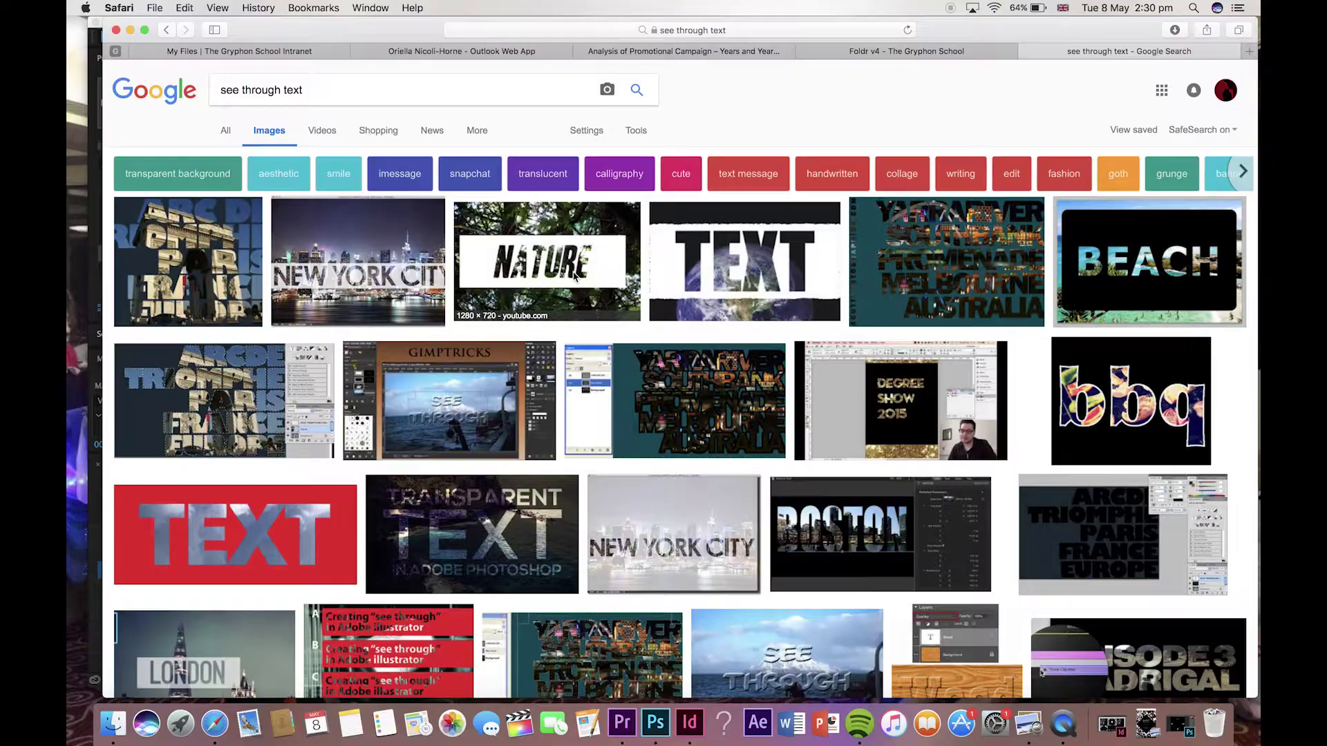
# - Preview the NATURE, BEACH and Arc de Triomphe see-through text examples
pyautogui.click(582, 293)
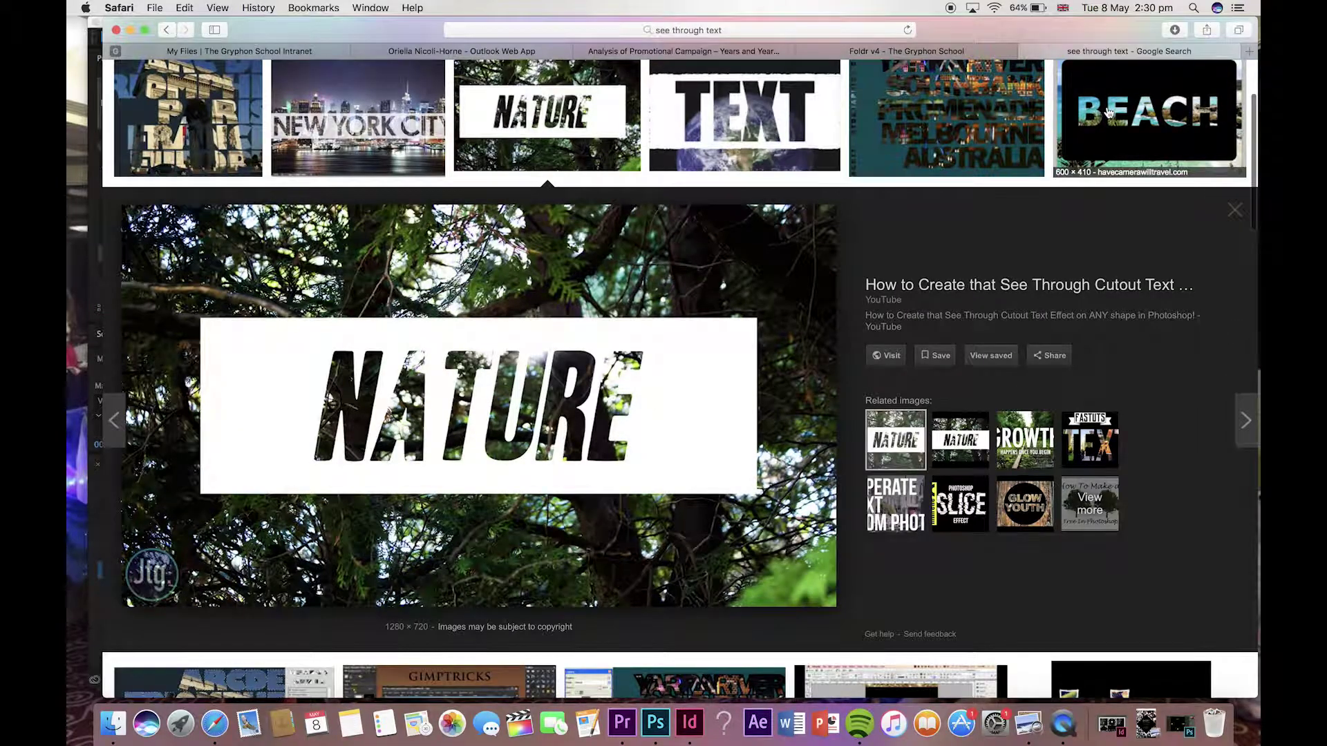
pyautogui.click(1076, 121)
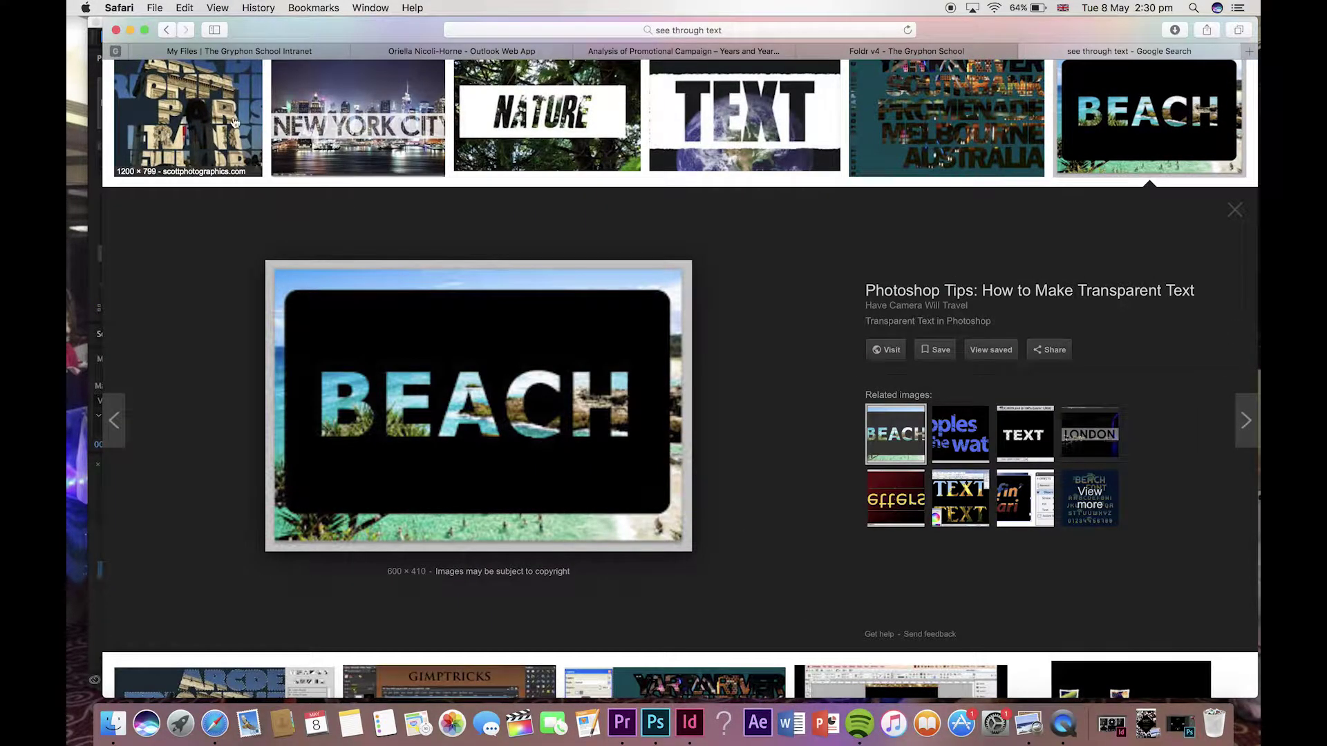
pyautogui.click(188, 131)
# - Preview the LONDON example, then the related New York Nights see-through text image
pyautogui.scroll(-3, 814, 429)
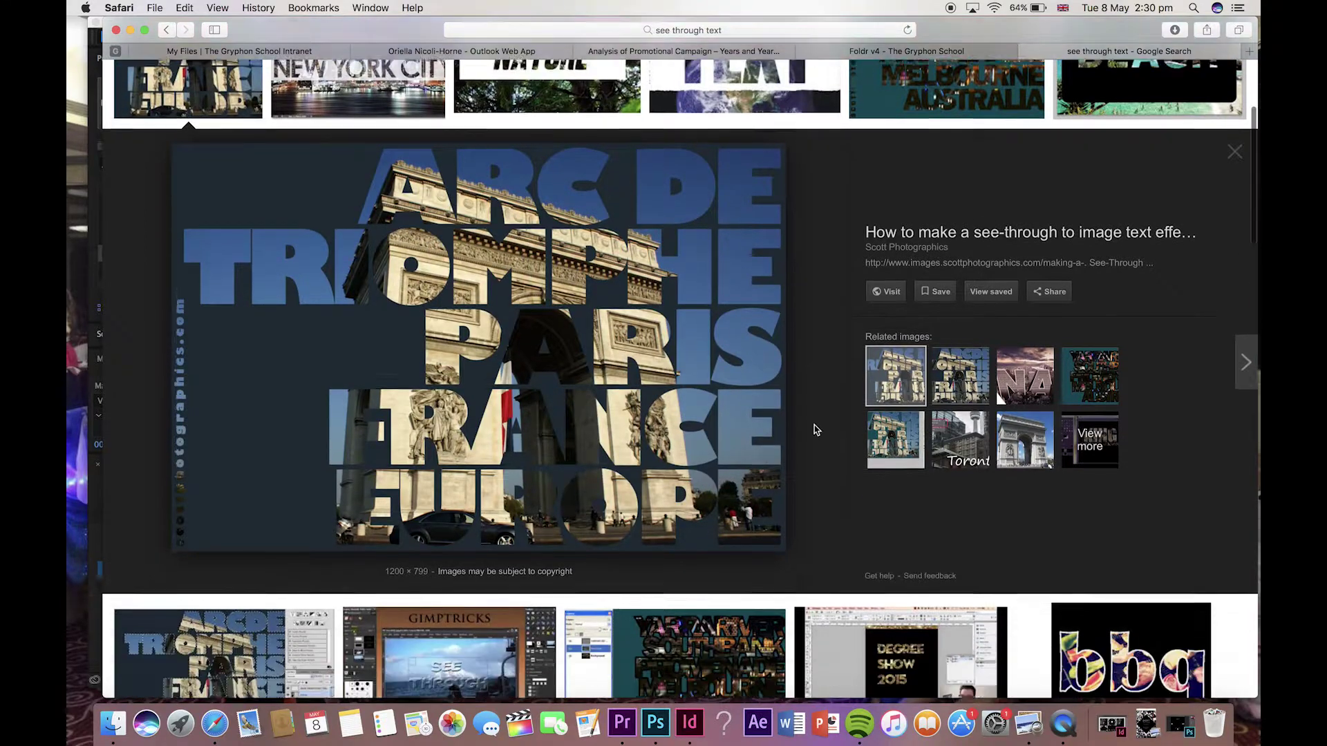
pyautogui.scroll(2, 815, 428)
pyautogui.scroll(-5, 815, 429)
pyautogui.scroll(-7, 815, 429)
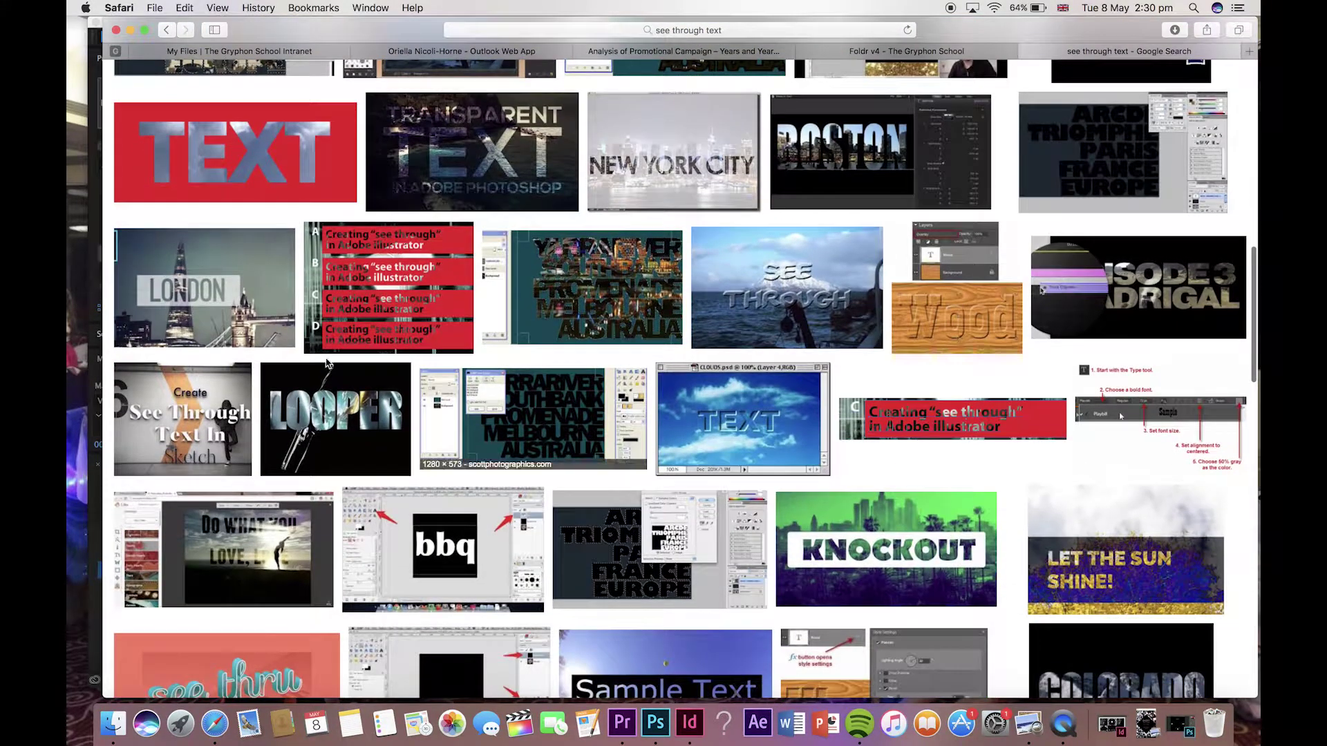
pyautogui.click(283, 339)
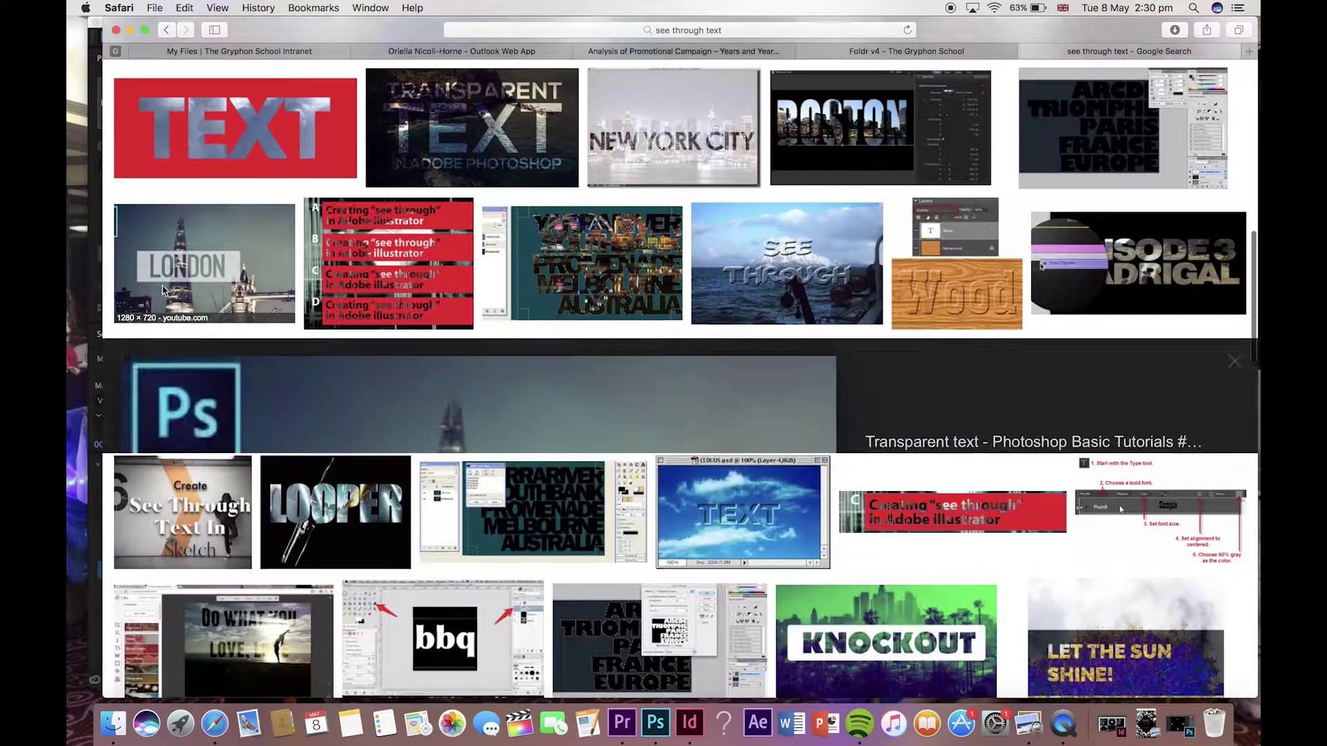
pyautogui.click(1065, 434)
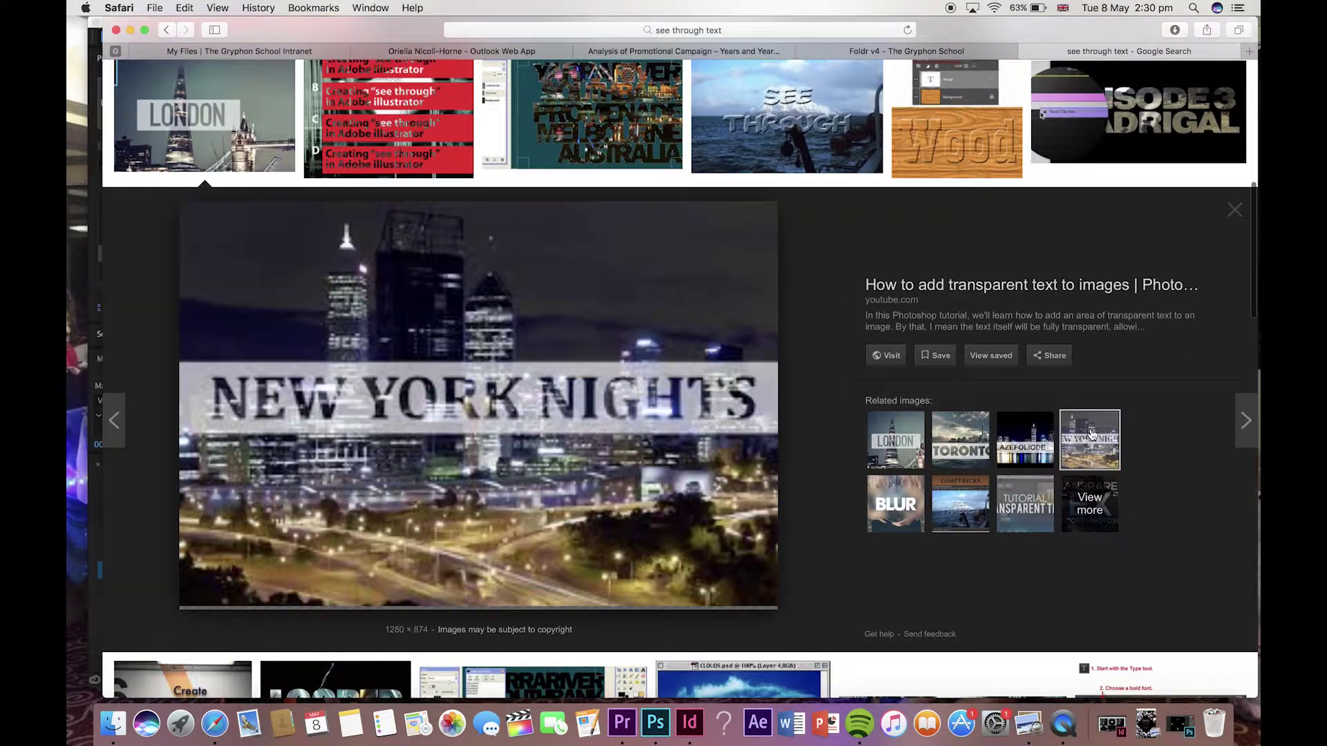
pyautogui.scroll(2, 1070, 259)
pyautogui.scroll(-3, 1070, 260)
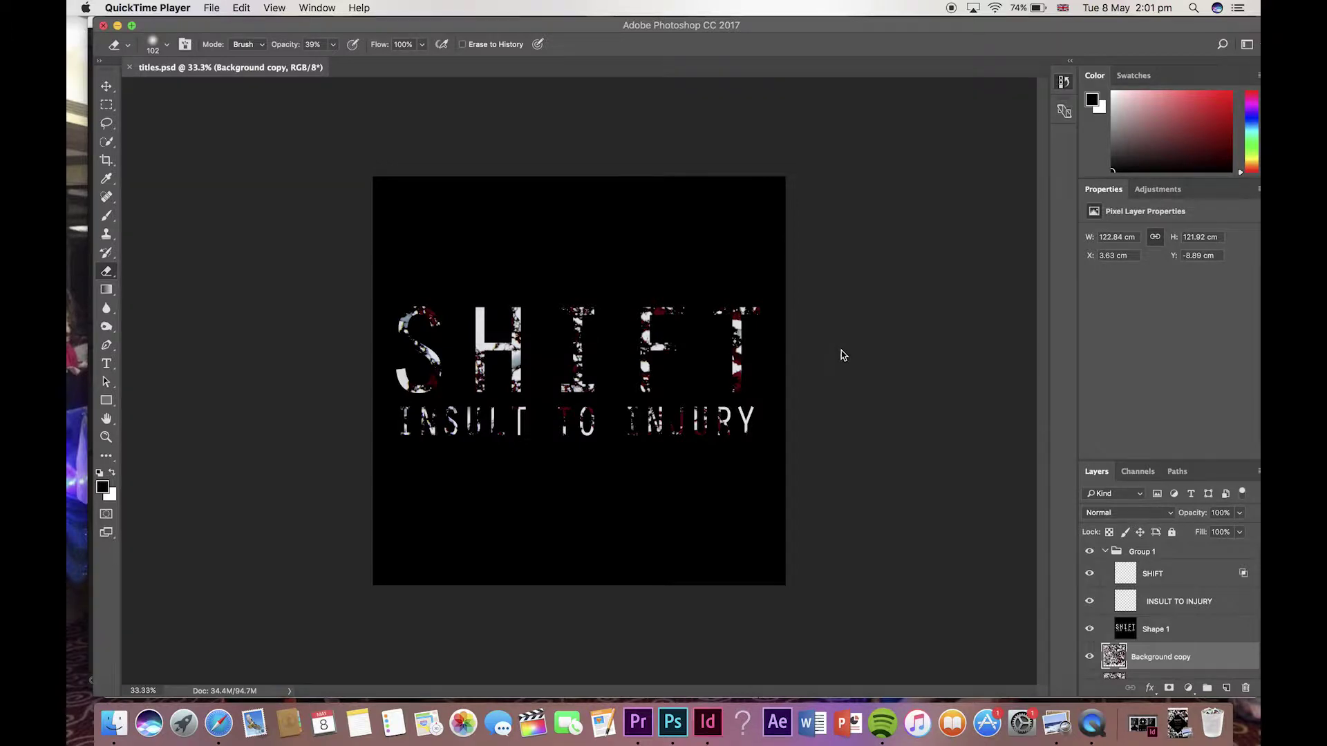
# - Show titles.psd and inside panel credits.psd, then advance to the Years & Years Communion slide
pyautogui.click(841, 352)
pyautogui.scroll(3, 437, 355)
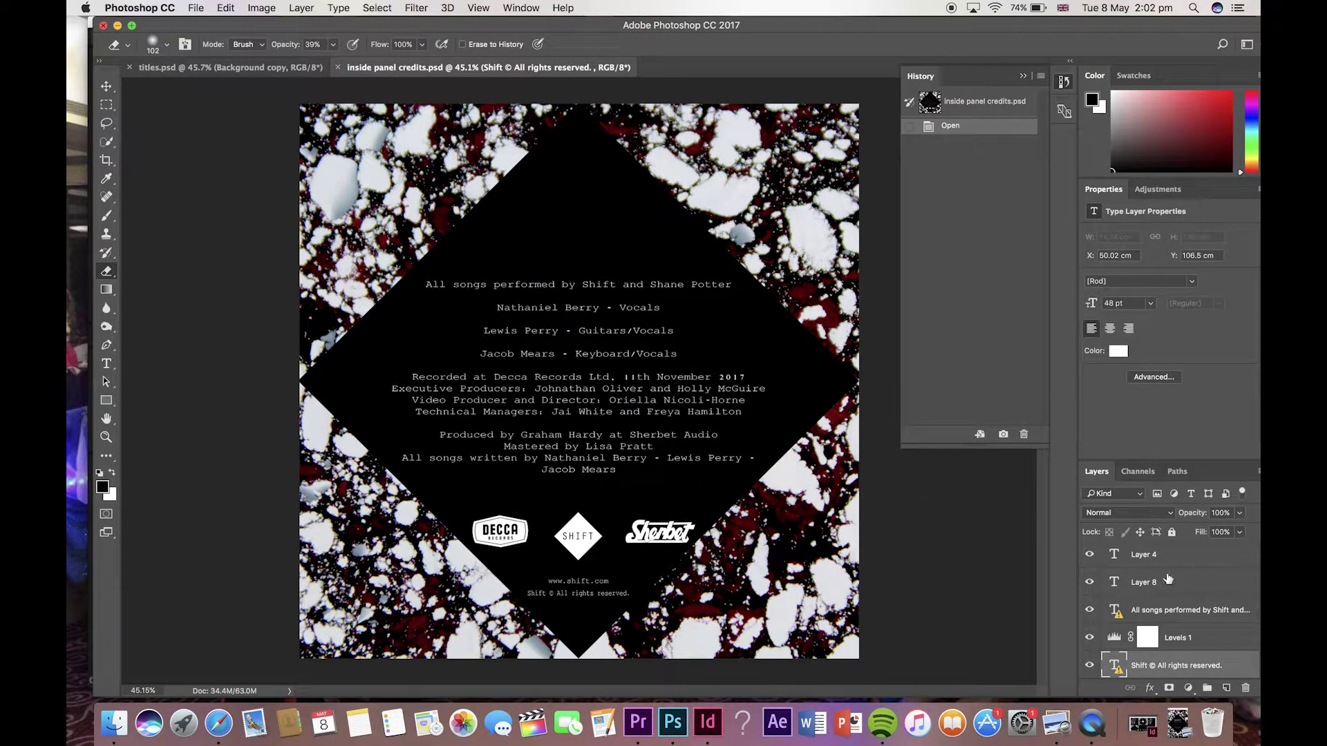
pyautogui.scroll(-5, 1168, 579)
pyautogui.scroll(5, 1168, 578)
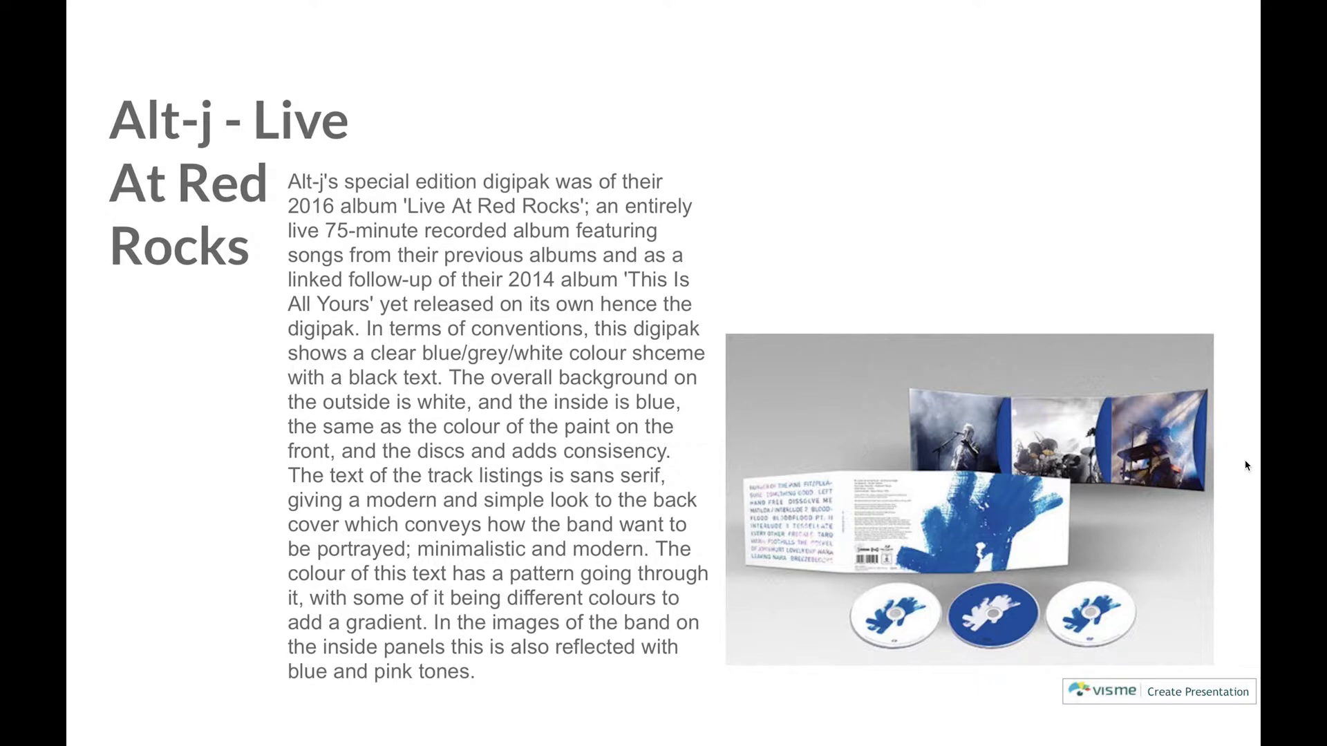
pyautogui.press('Right')
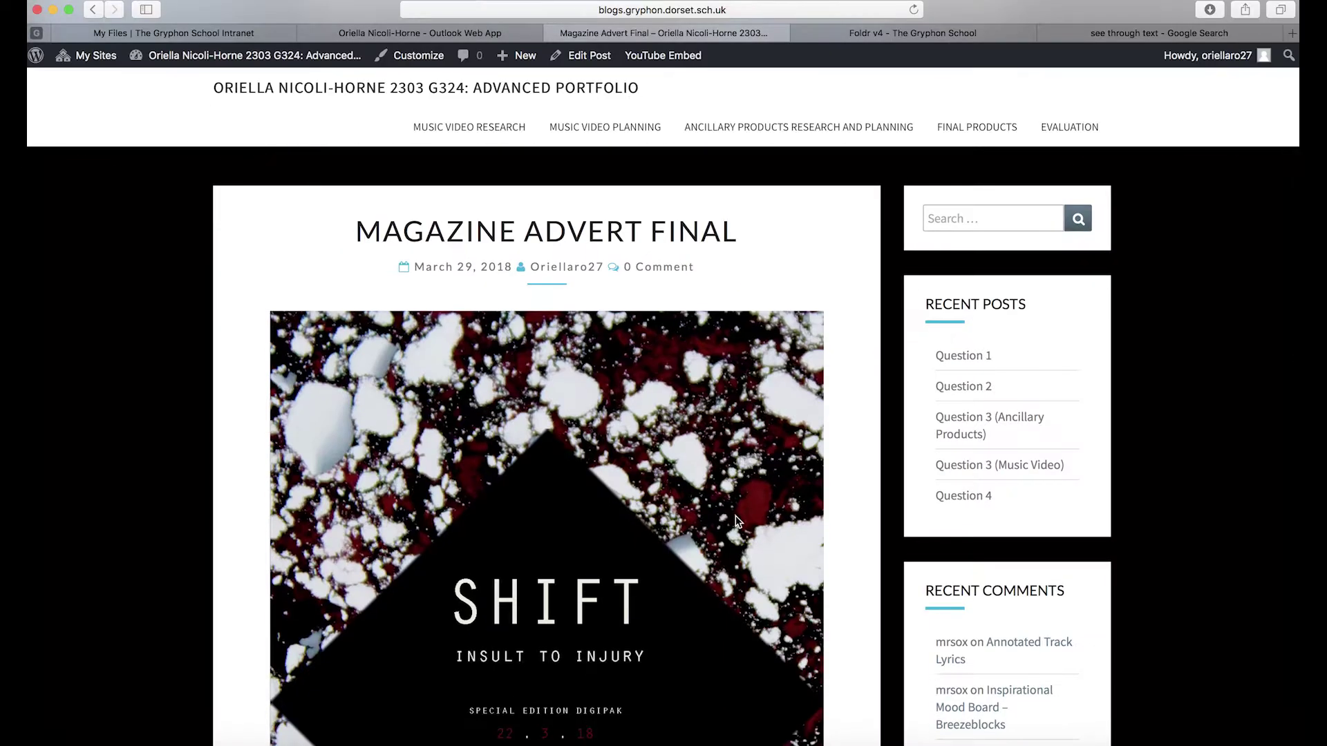
# - Scroll down the Magazine Advert Final post toward the digipak demonstration video
pyautogui.scroll(-5, 738, 522)
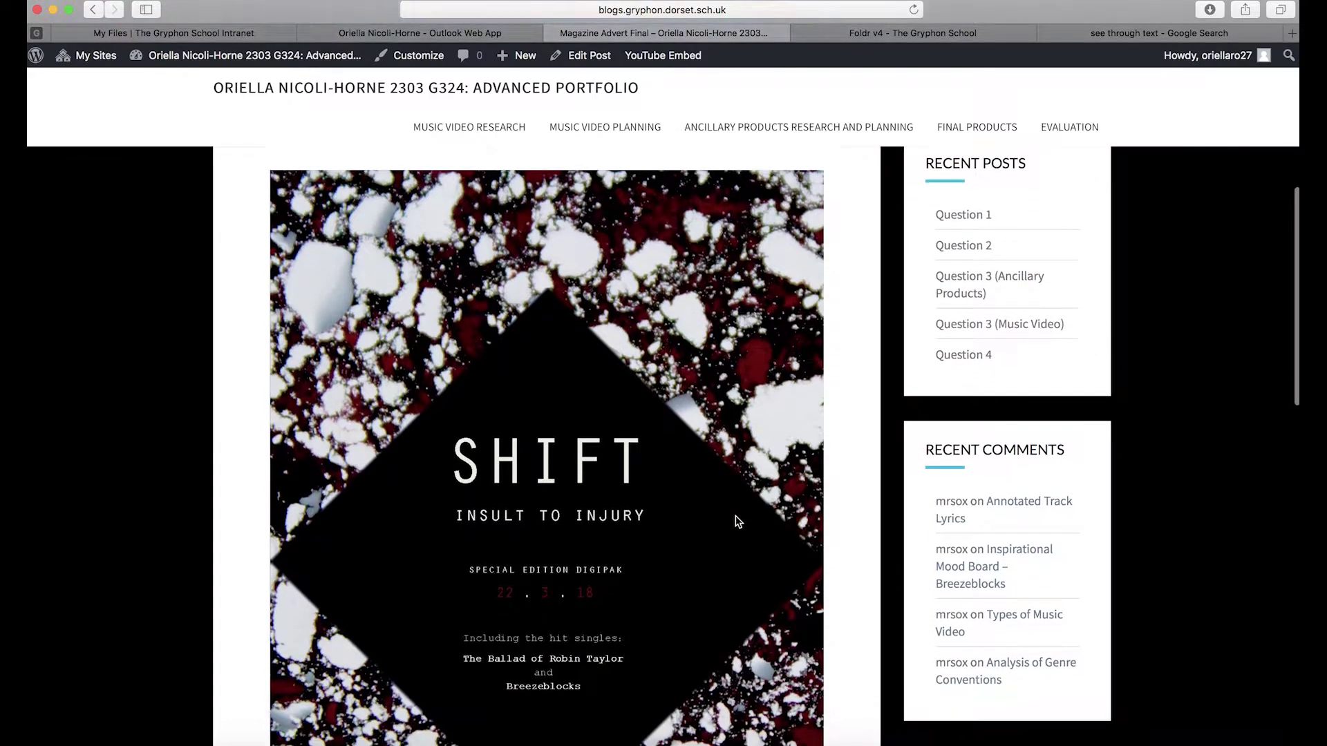
pyautogui.scroll(-3, 738, 522)
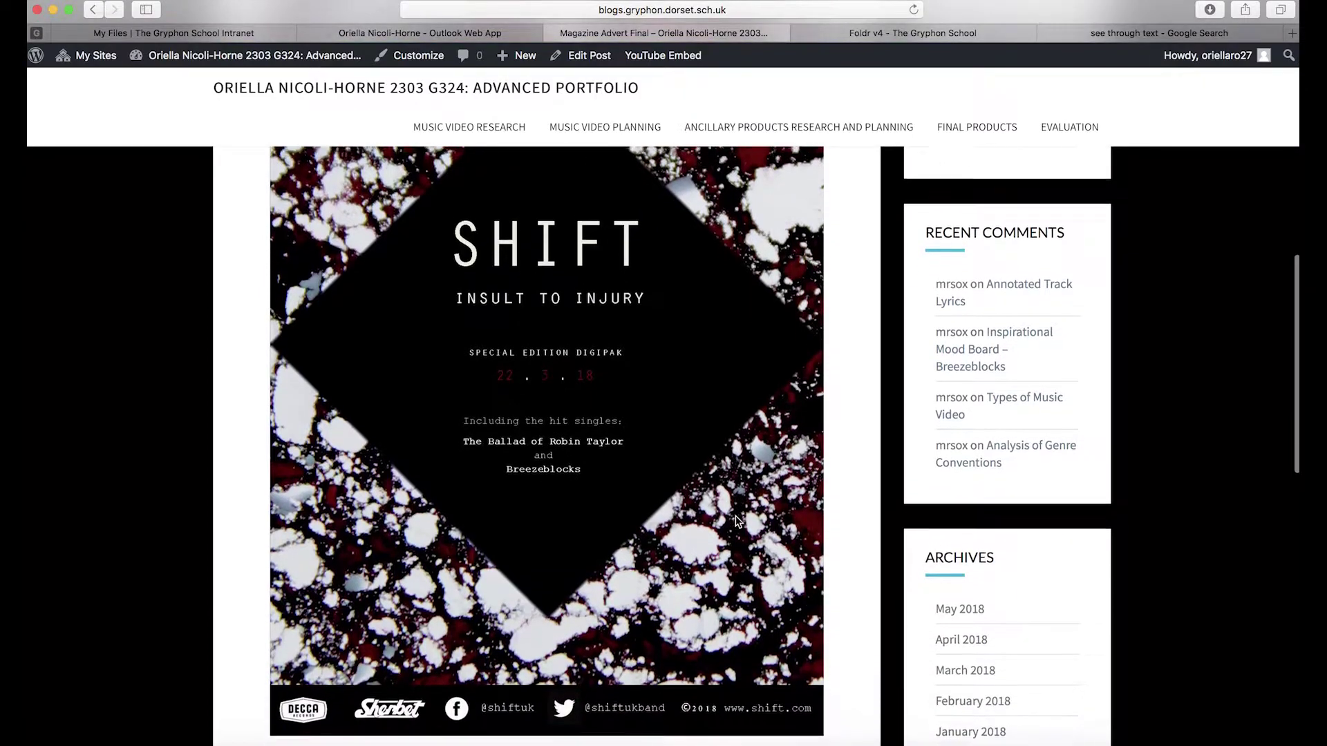